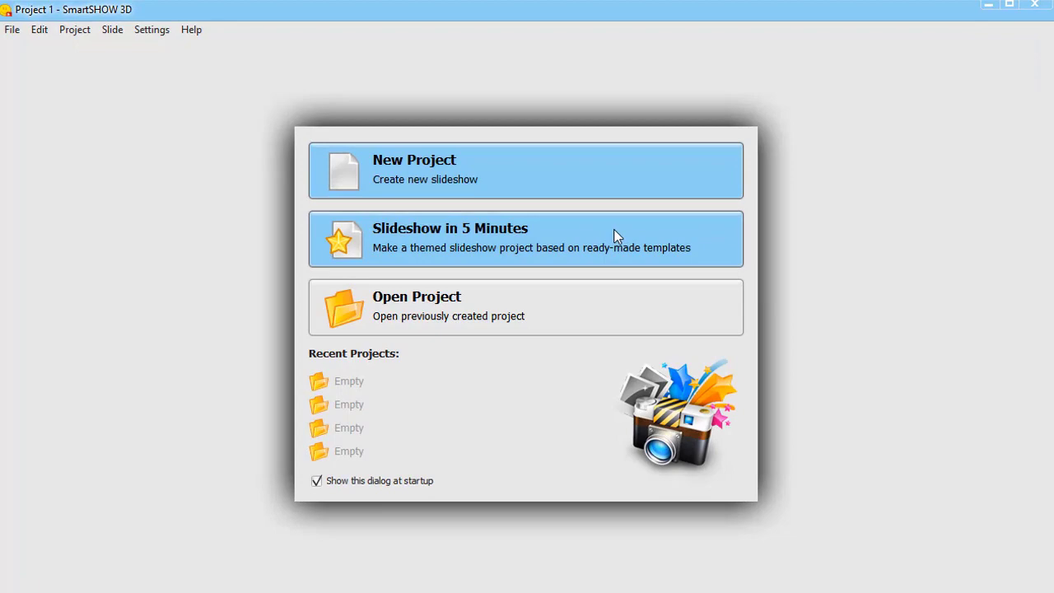
- Start a Slideshow in 5 Minutes using the Exploring Europe template
{"action": "left_click", "coordinate": [613, 236]}
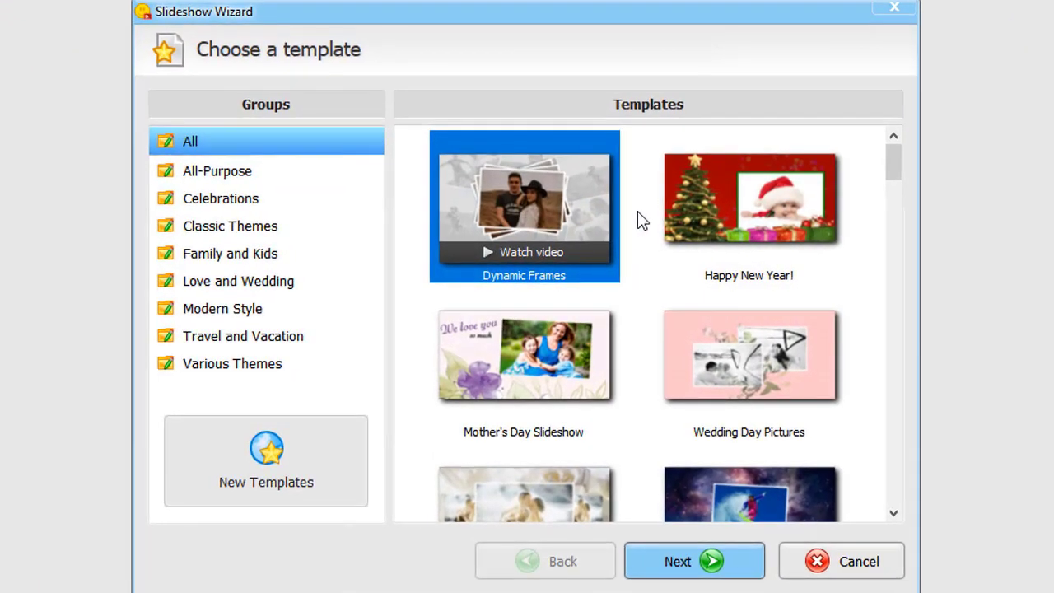
{"action": "left_click_drag", "start_coordinate": [890, 170], "coordinate": [923, 284]}
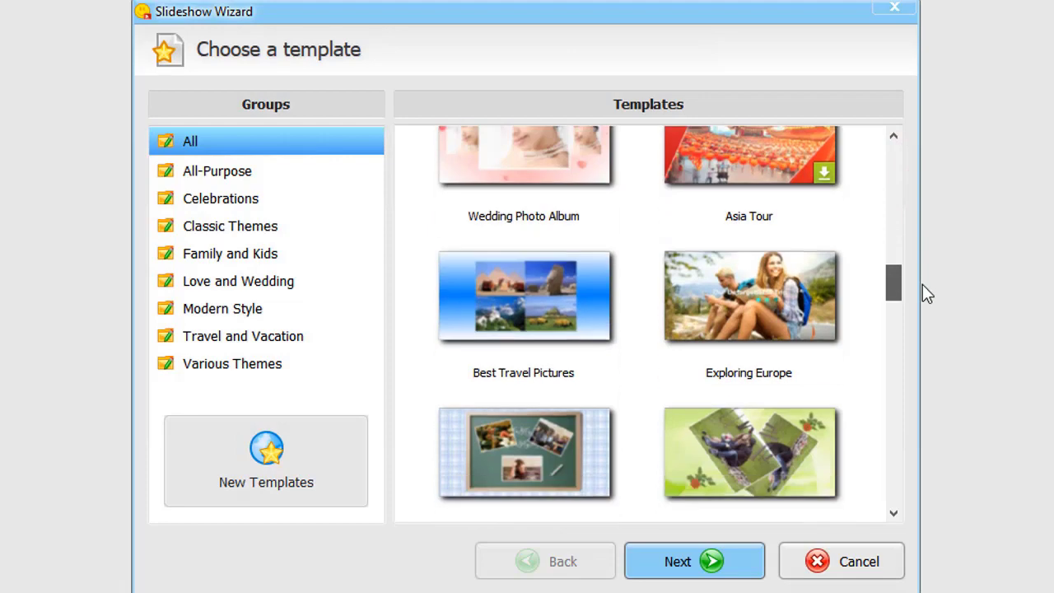
{"action": "left_click", "coordinate": [749, 315]}
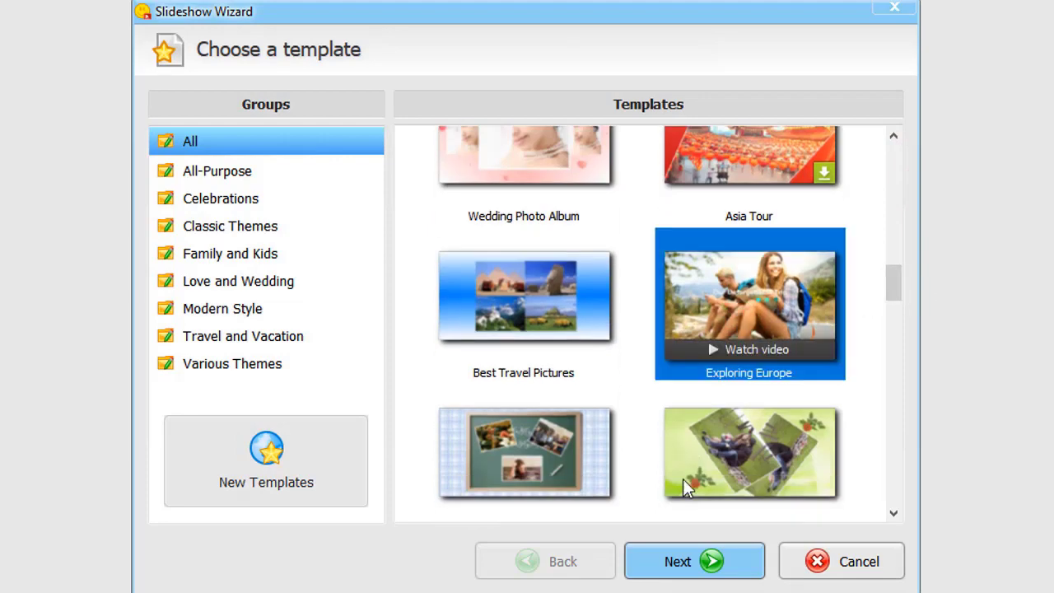
- Load all 29 photos from the Vacation folder into the wizard
{"action": "left_click", "coordinate": [671, 559]}
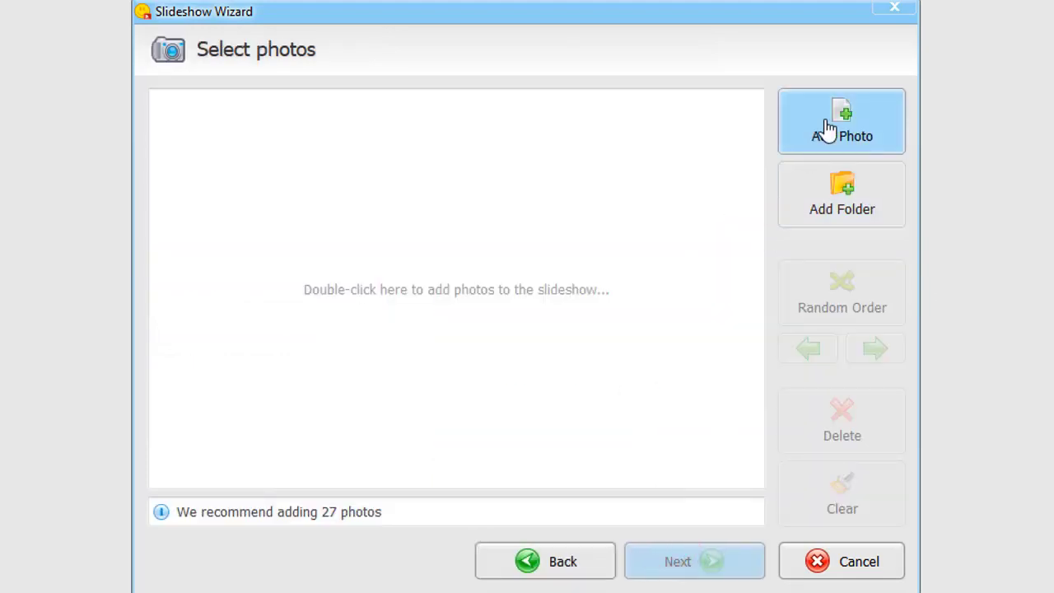
{"action": "left_click", "coordinate": [829, 192]}
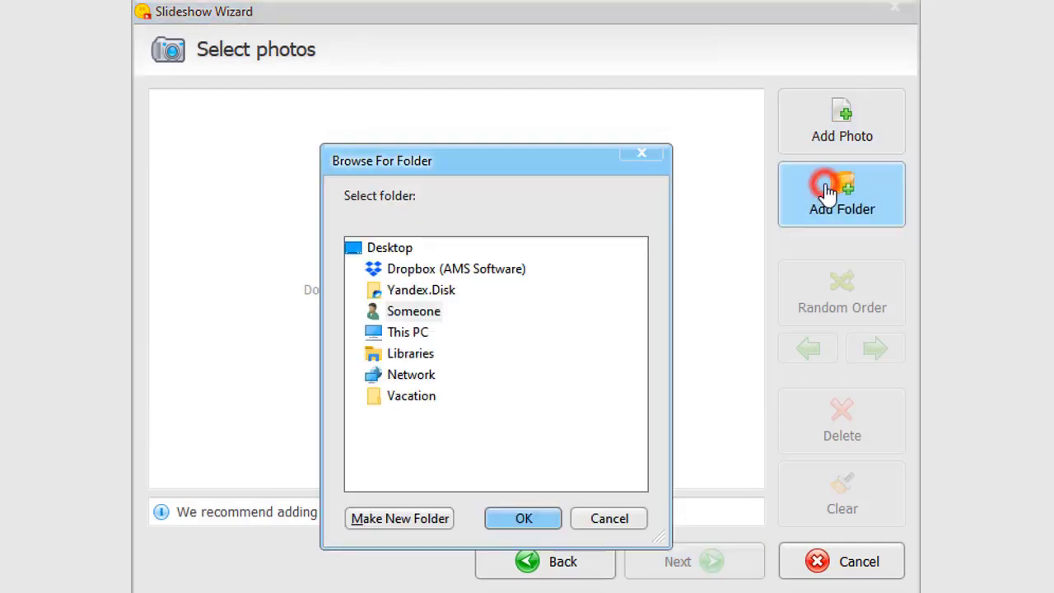
{"action": "left_click", "coordinate": [416, 397]}
{"action": "left_click", "coordinate": [525, 518]}
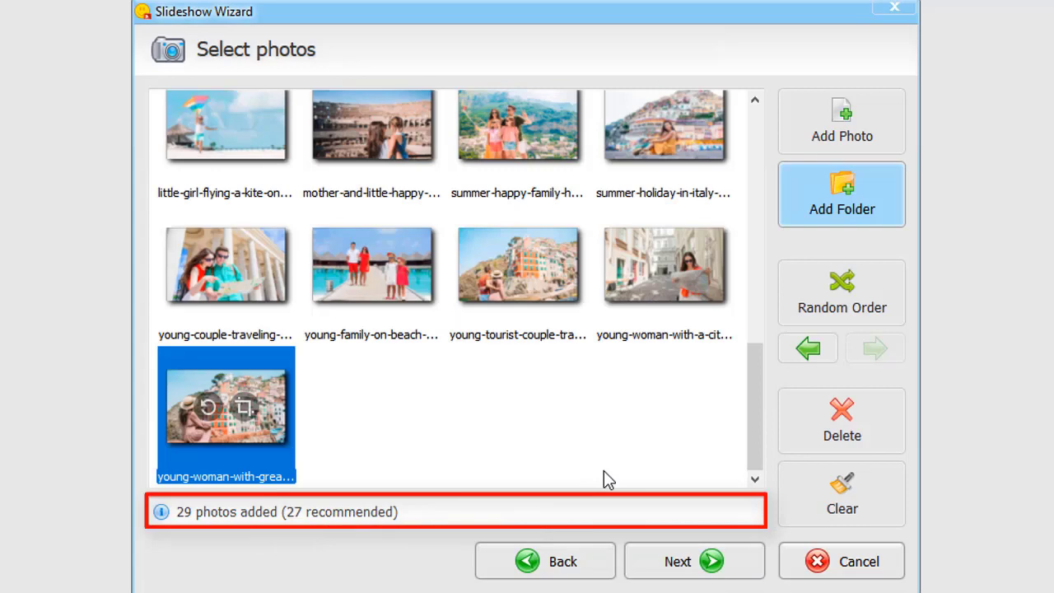
{"action": "left_click_drag", "start_coordinate": [759, 417], "coordinate": [782, 321]}
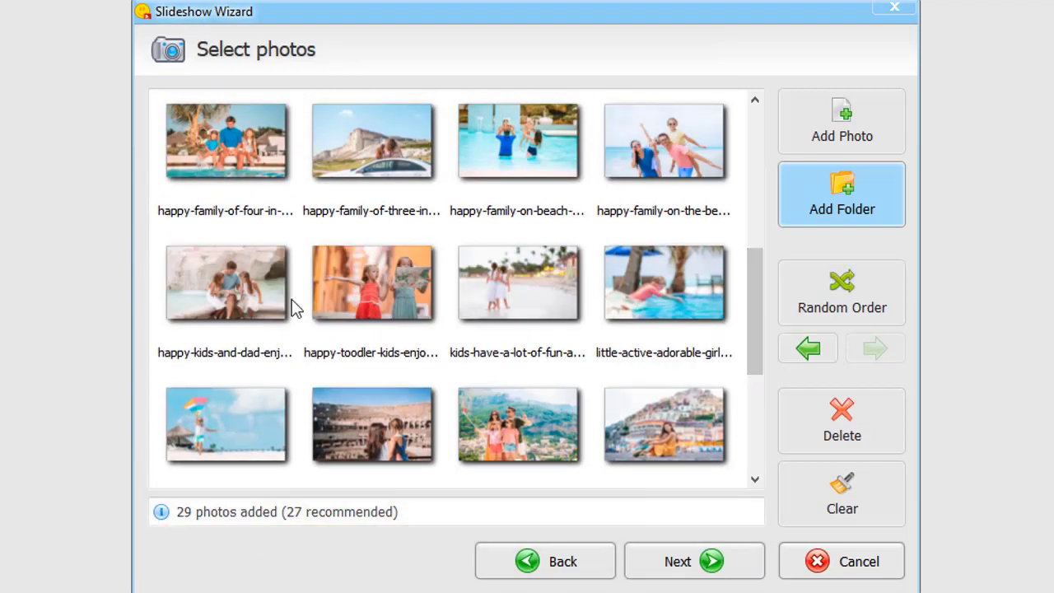
- Crop the kids-and-dad photo to a smaller frame shifted right and down
{"action": "left_click", "coordinate": [230, 297]}
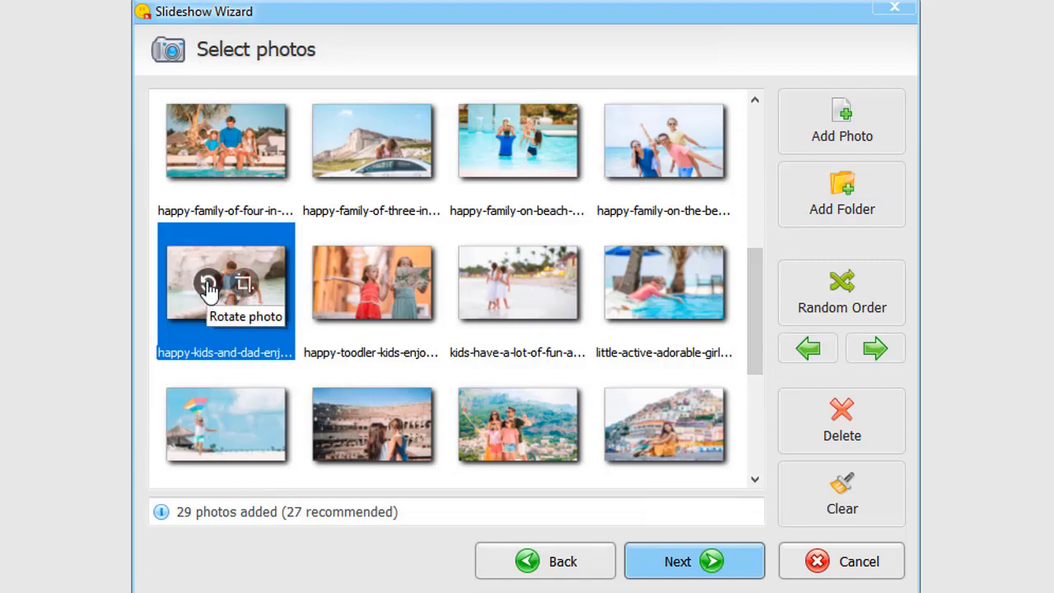
{"action": "left_click", "coordinate": [244, 283]}
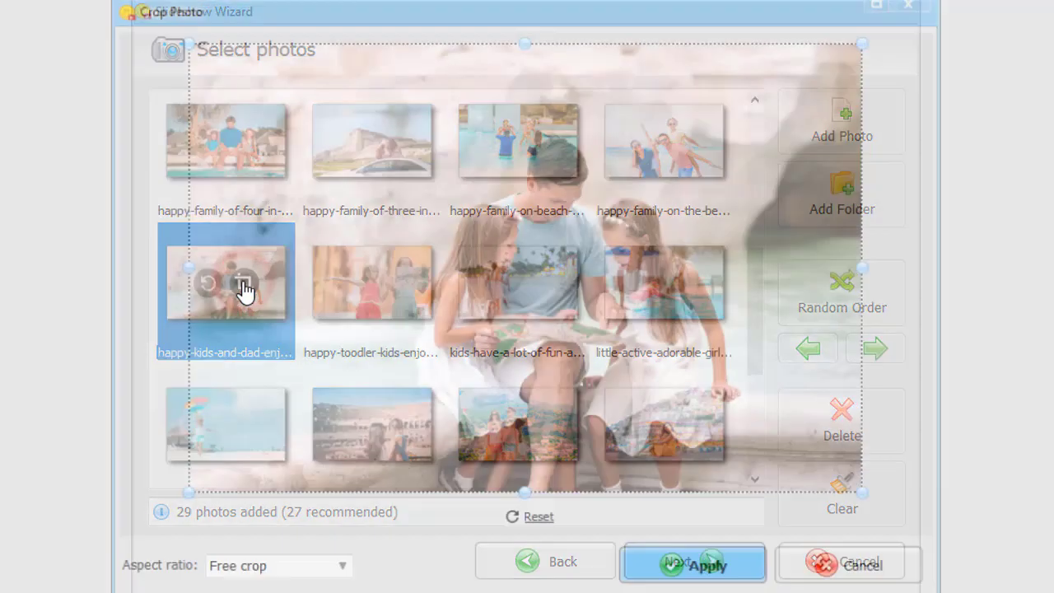
{"action": "left_click_drag", "start_coordinate": [872, 35], "coordinate": [802, 102]}
{"action": "left_click_drag", "start_coordinate": [683, 179], "coordinate": [753, 181]}
{"action": "left_click", "coordinate": [705, 583]}
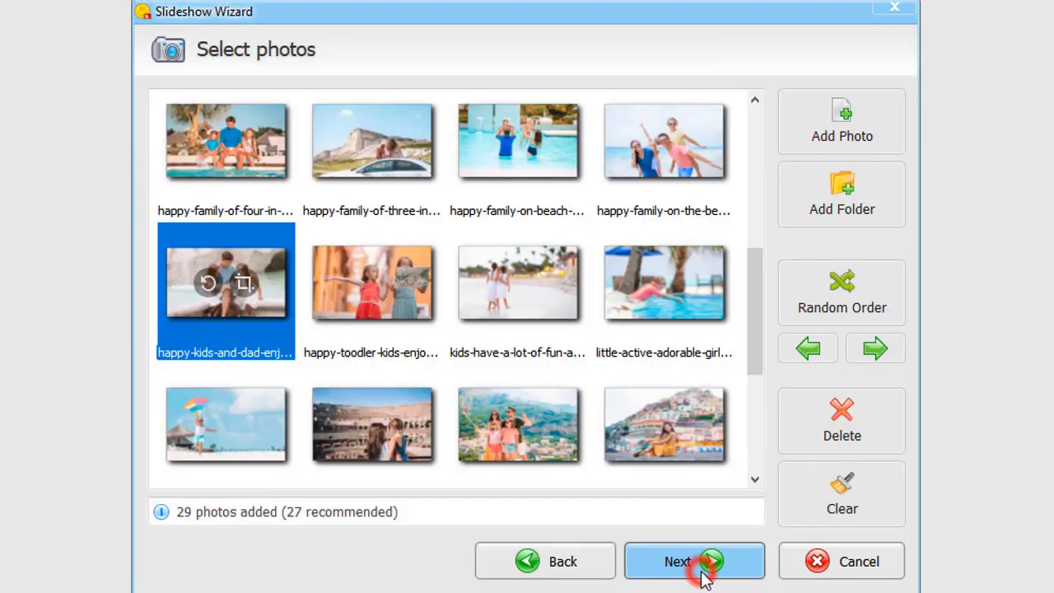
- Keep the Exploring Europe - Music track and finish the wizard, producing a 2:07 slideshow
{"action": "left_click", "coordinate": [699, 563]}
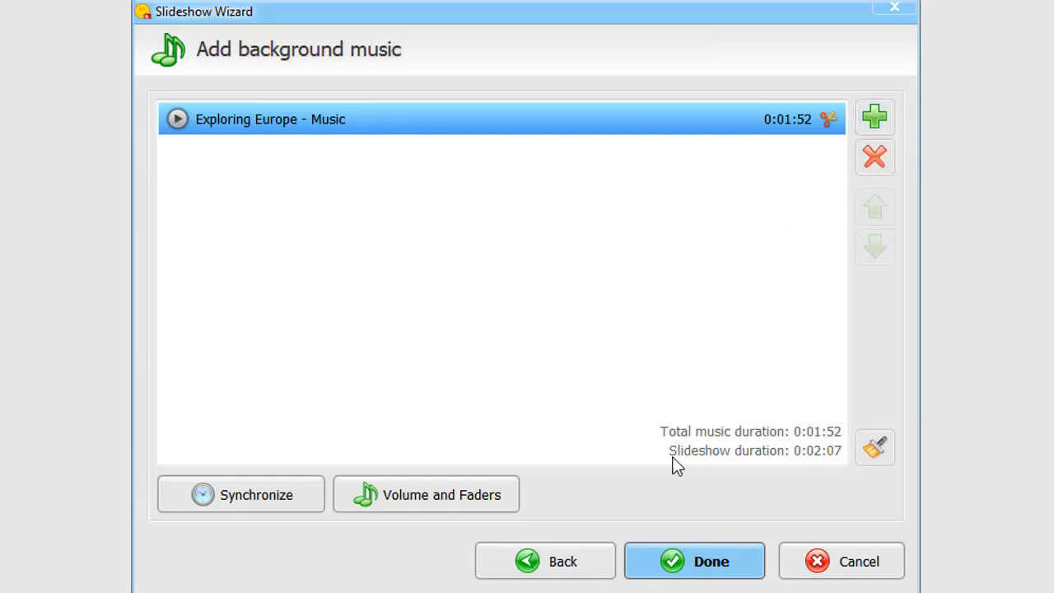
{"action": "left_click", "coordinate": [665, 560]}
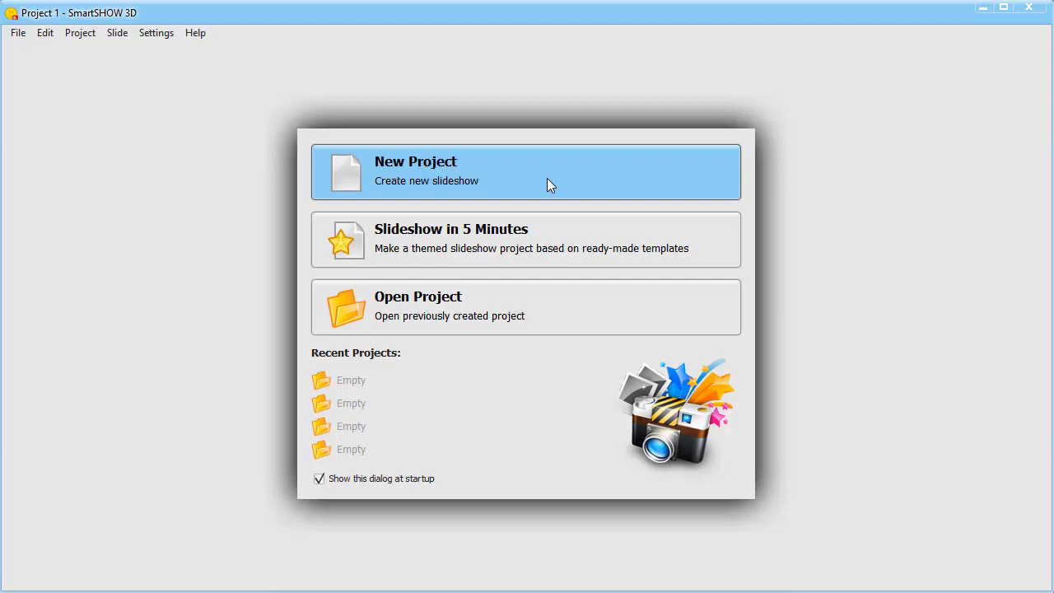
- Start a blank new project, Project 1, from the start dialog
{"action": "left_click", "coordinate": [547, 178]}
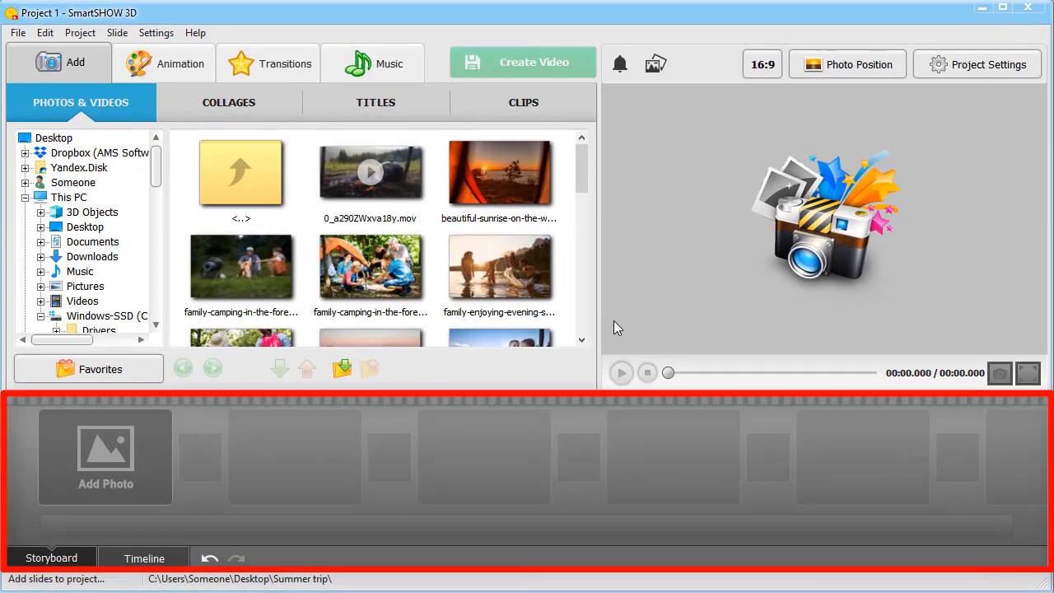
- Add the sunrise, campfire video, camping photo and all remaining Summer trip photos, then reorder slides
{"action": "mouse_move", "coordinate": [499, 169]}
{"action": "left_mouse_down"}
{"action": "mouse_move", "coordinate": [438, 230]}
{"action": "mouse_move", "coordinate": [114, 448]}
{"action": "left_mouse_up"}
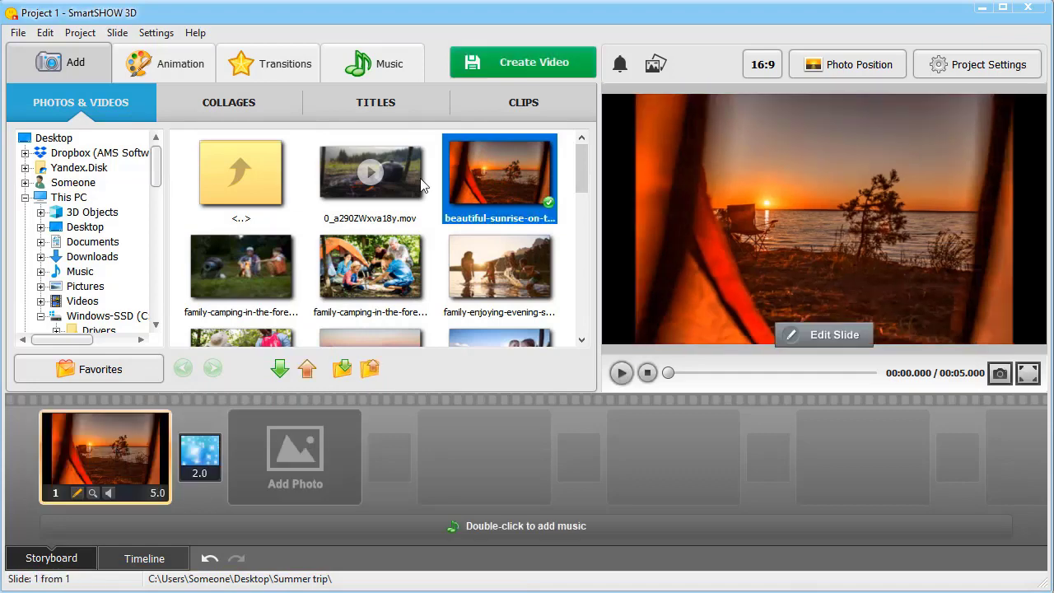
{"action": "left_click_drag", "start_coordinate": [421, 185], "coordinate": [338, 454]}
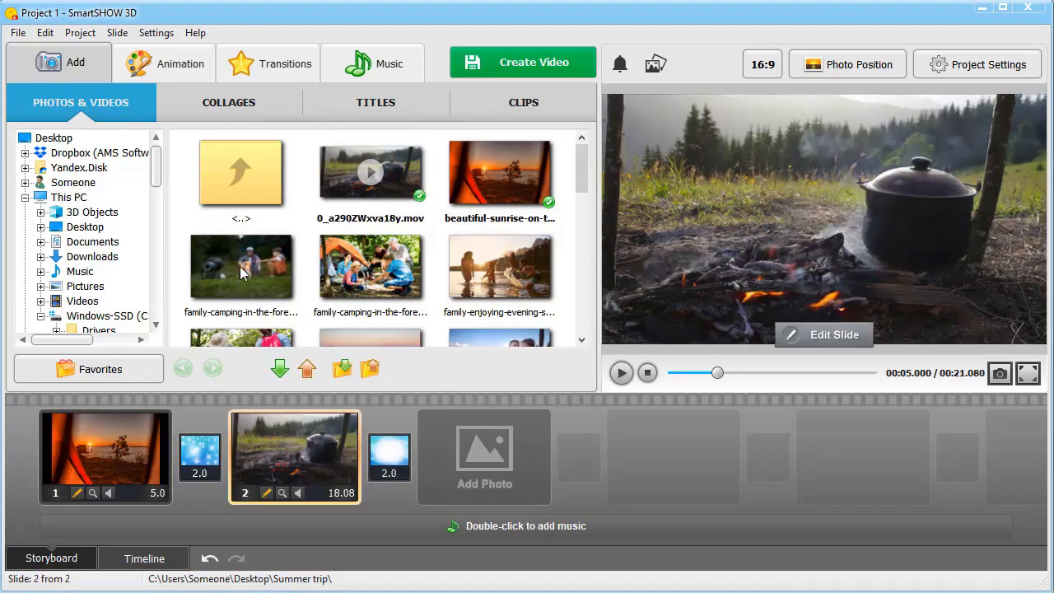
{"action": "left_click_drag", "start_coordinate": [240, 266], "coordinate": [473, 443]}
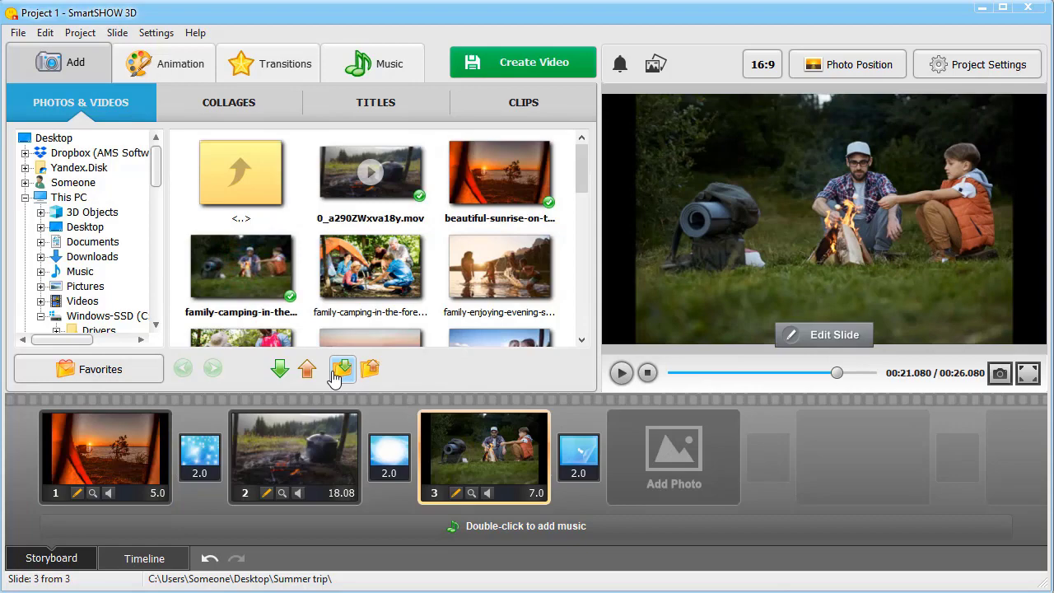
{"action": "left_click", "coordinate": [336, 372]}
{"action": "left_click_drag", "start_coordinate": [663, 455], "coordinate": [273, 450]}
{"action": "left_click_drag", "start_coordinate": [877, 458], "coordinate": [473, 455]}
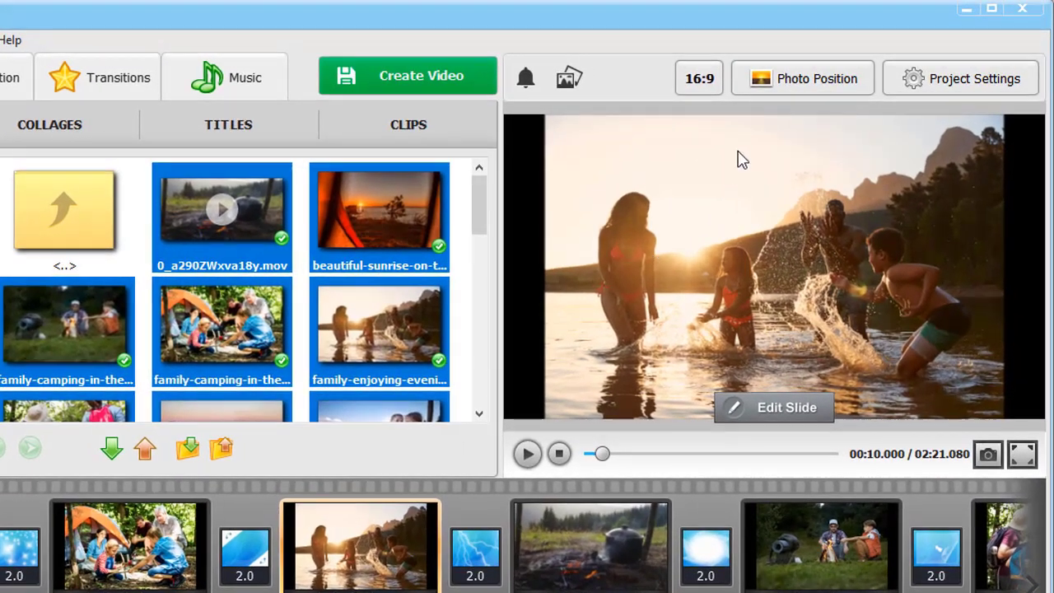
- Set Photo Position to Stretch All Photos
{"action": "left_click", "coordinate": [859, 66]}
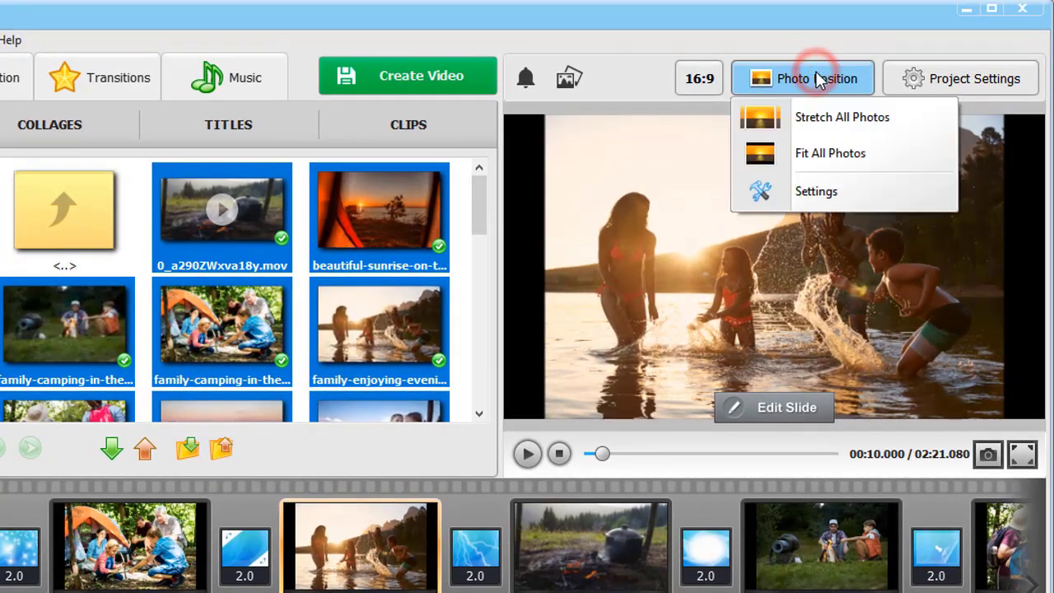
{"action": "left_click", "coordinate": [821, 122]}
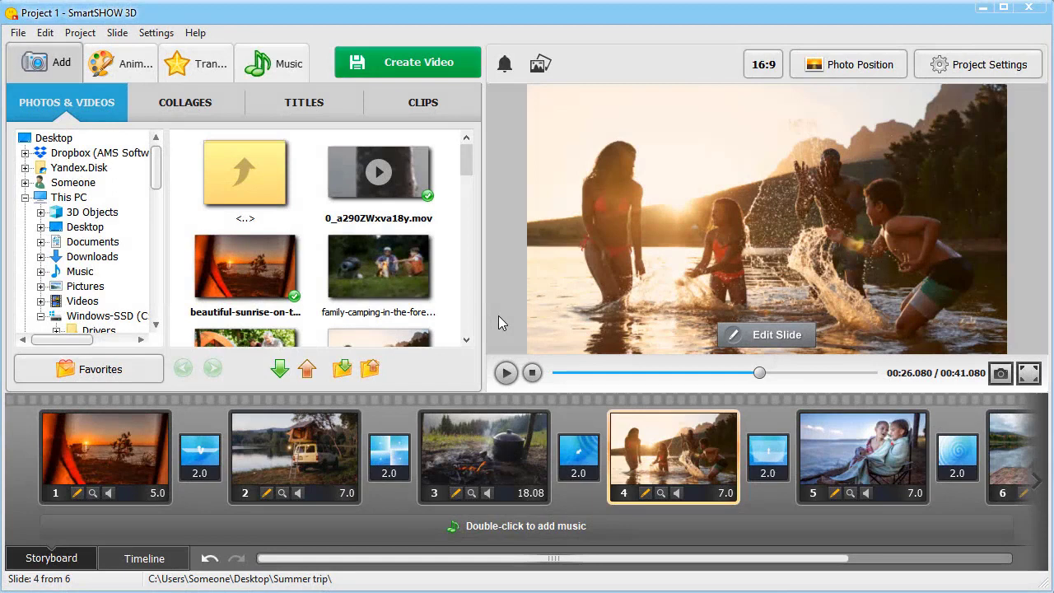
- Preview a collage template, then insert a six-photo collage between slides 2 and 3
{"action": "left_click", "coordinate": [202, 105]}
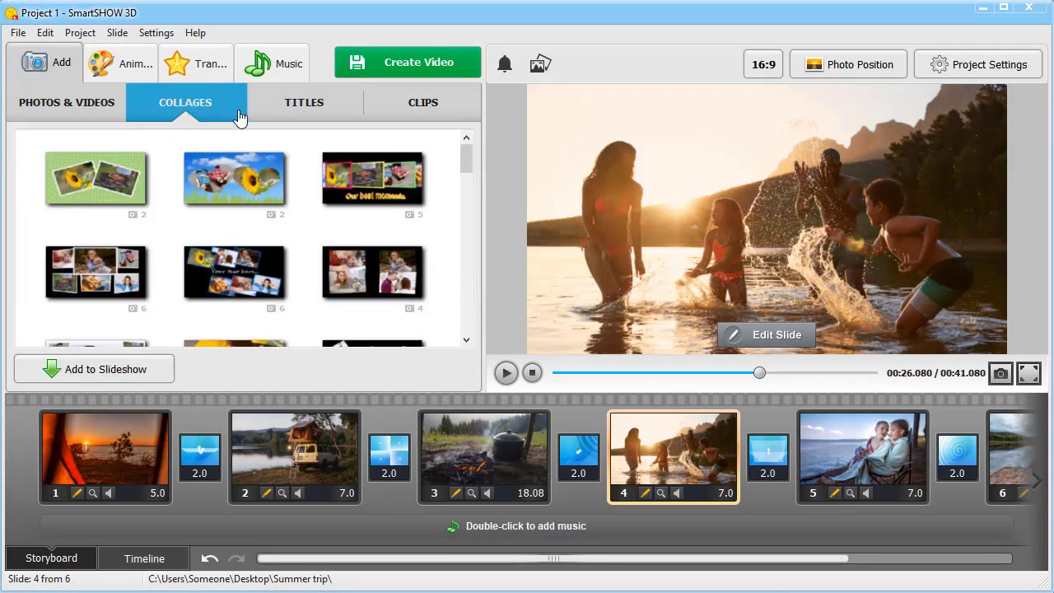
{"action": "left_click_drag", "start_coordinate": [464, 162], "coordinate": [473, 239]}
{"action": "left_click", "coordinate": [108, 255]}
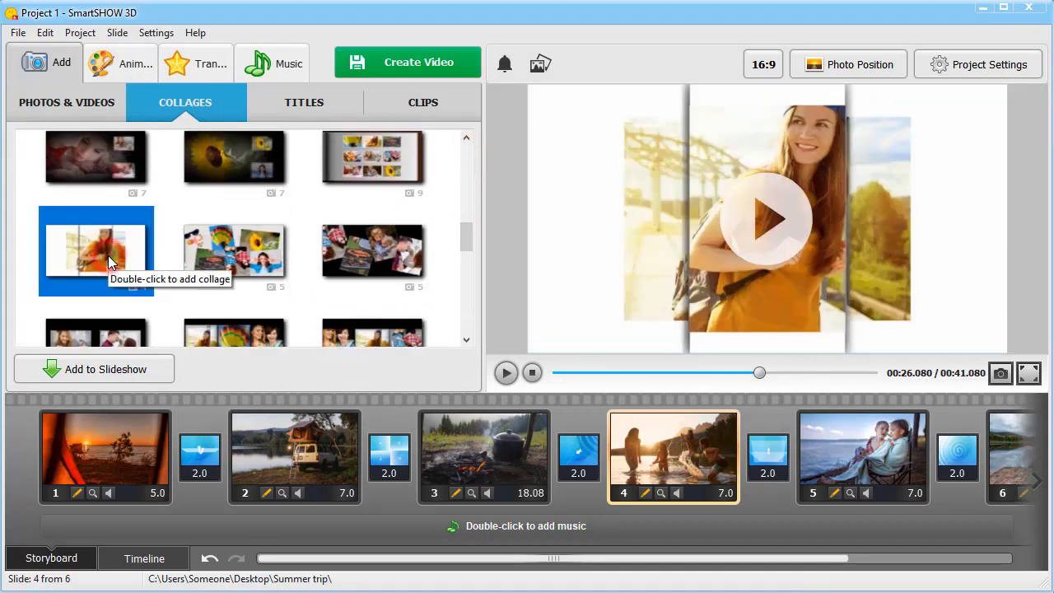
{"action": "left_click", "coordinate": [766, 211]}
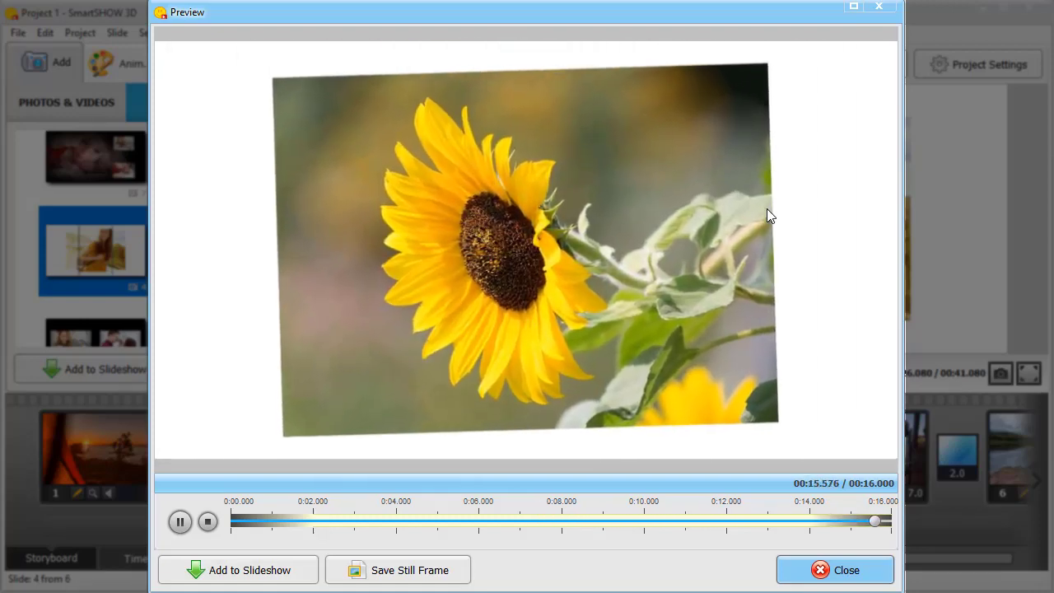
{"action": "left_click", "coordinate": [830, 570]}
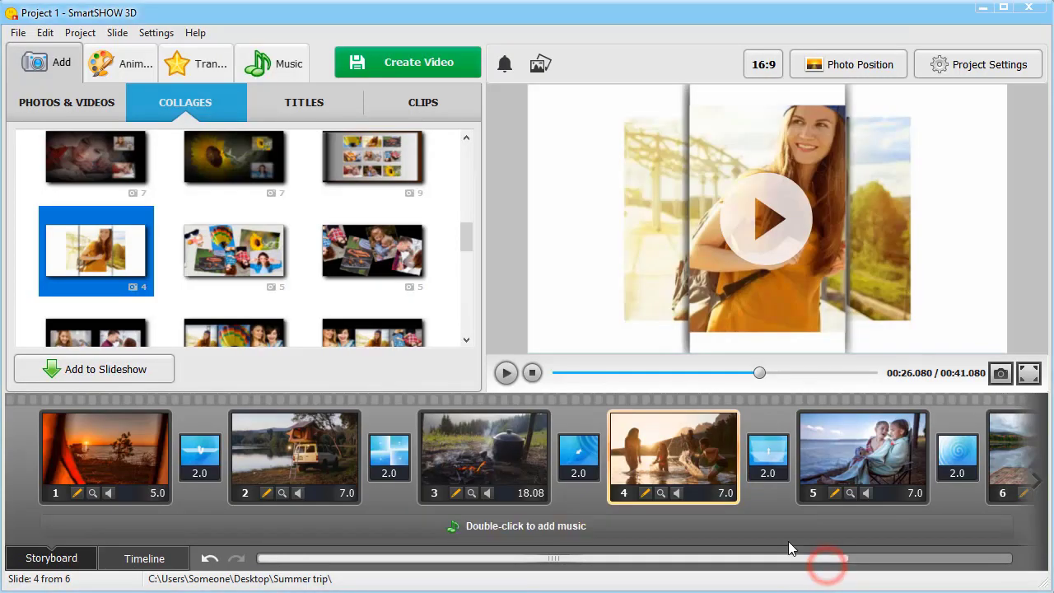
{"action": "left_click_drag", "start_coordinate": [465, 235], "coordinate": [464, 255]}
{"action": "left_click_drag", "start_coordinate": [251, 252], "coordinate": [420, 451]}
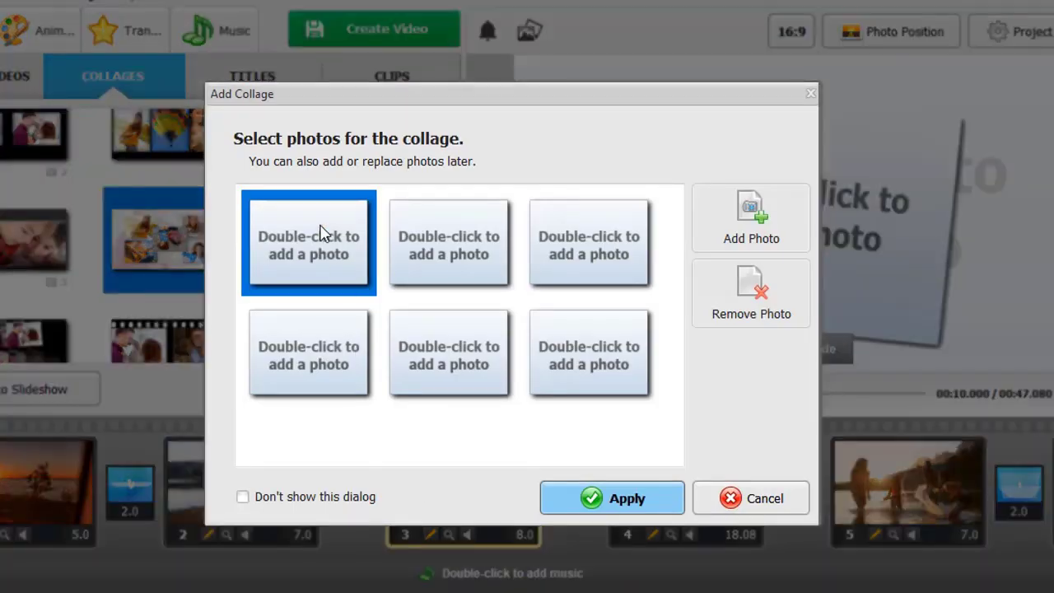
- Fill the slide 3 collage with the bonfire photo and five happy-children photos, then preview it
{"action": "double_click", "coordinate": [352, 237]}
{"action": "left_click", "coordinate": [402, 349]}
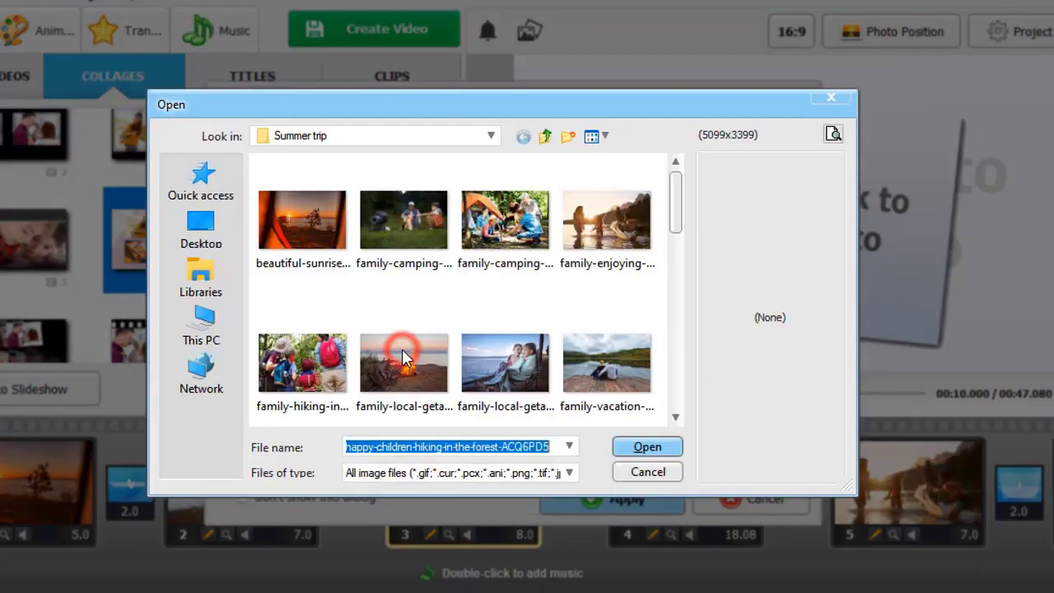
{"action": "left_click_drag", "start_coordinate": [674, 202], "coordinate": [675, 302]}
{"action": "left_click", "coordinate": [607, 309]}
{"action": "left_click", "coordinate": [505, 309], "text": "ctrl"}
{"action": "left_click", "coordinate": [424, 317], "text": "ctrl"}
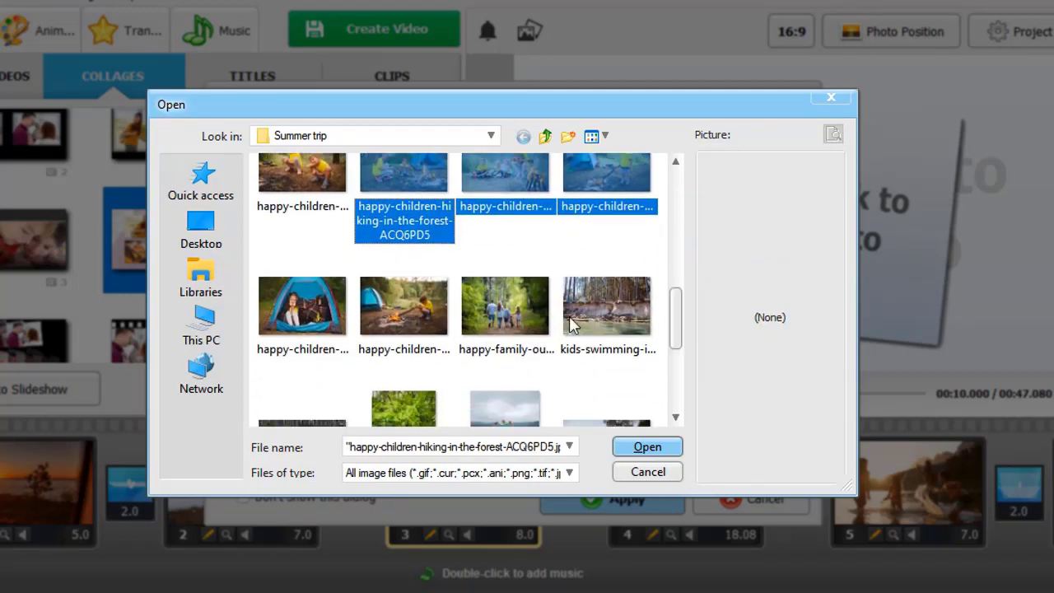
{"action": "left_click", "coordinate": [437, 316], "text": "ctrl"}
{"action": "left_click", "coordinate": [323, 189], "text": "ctrl"}
{"action": "left_click", "coordinate": [648, 447]}
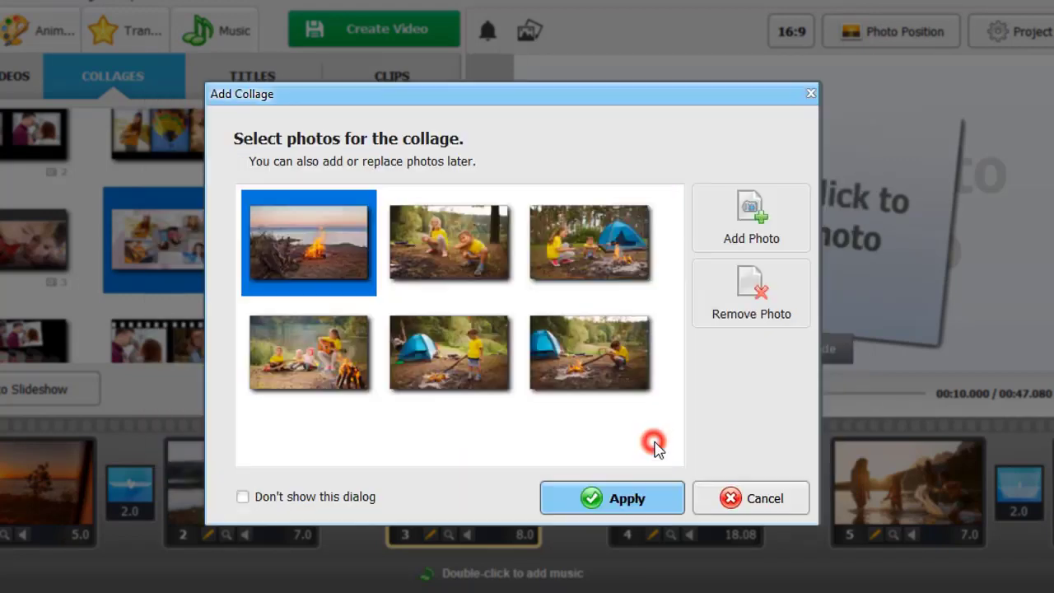
{"action": "left_click", "coordinate": [585, 506]}
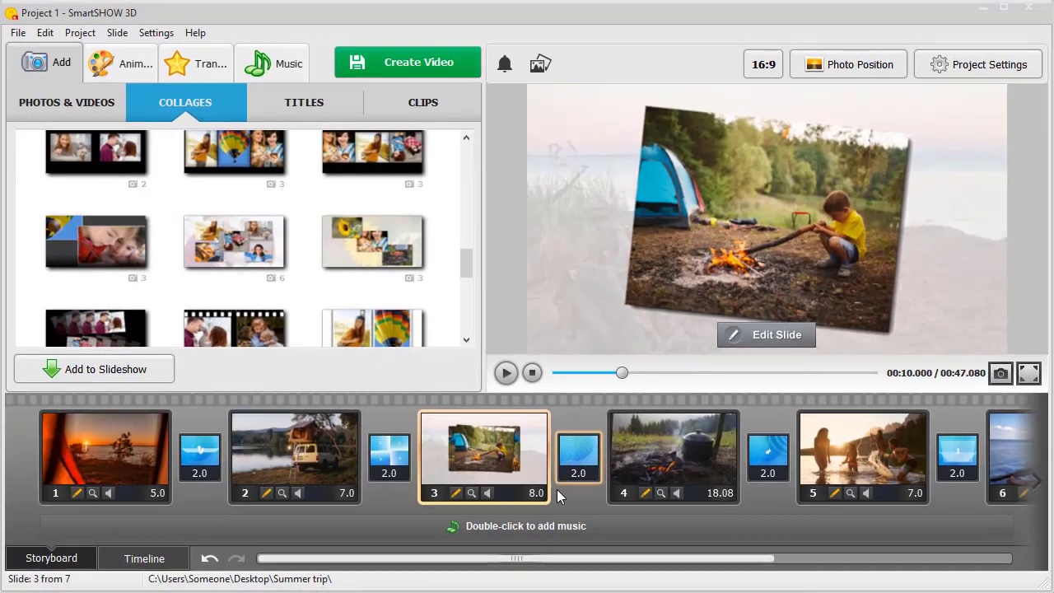
{"action": "left_click", "coordinate": [505, 372]}
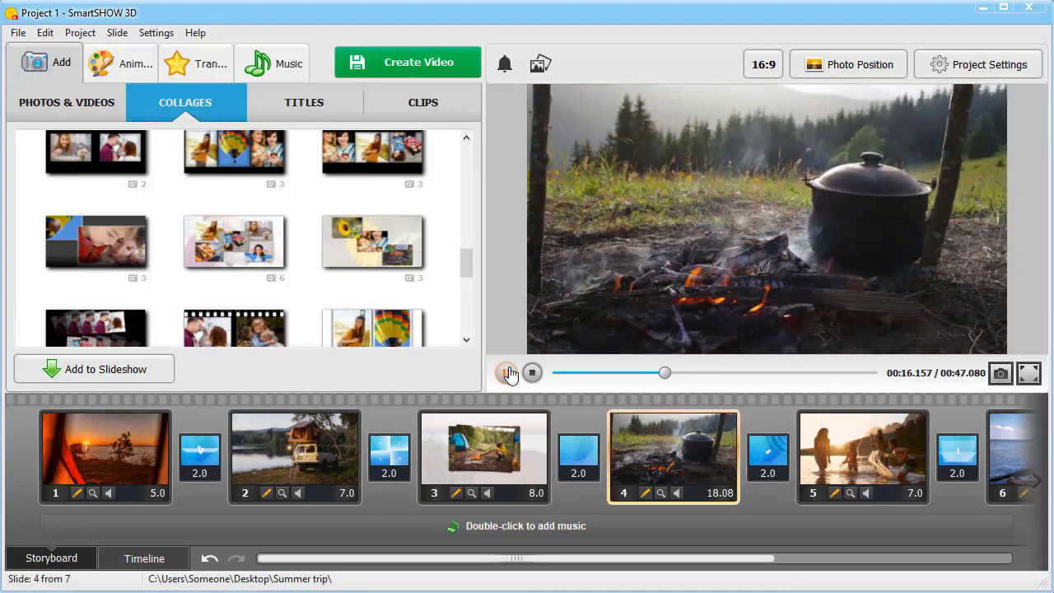
- Browse title templates, previewing the bubbles, brush-stroke, mountain and watercolor designs
{"action": "left_click", "coordinate": [508, 373]}
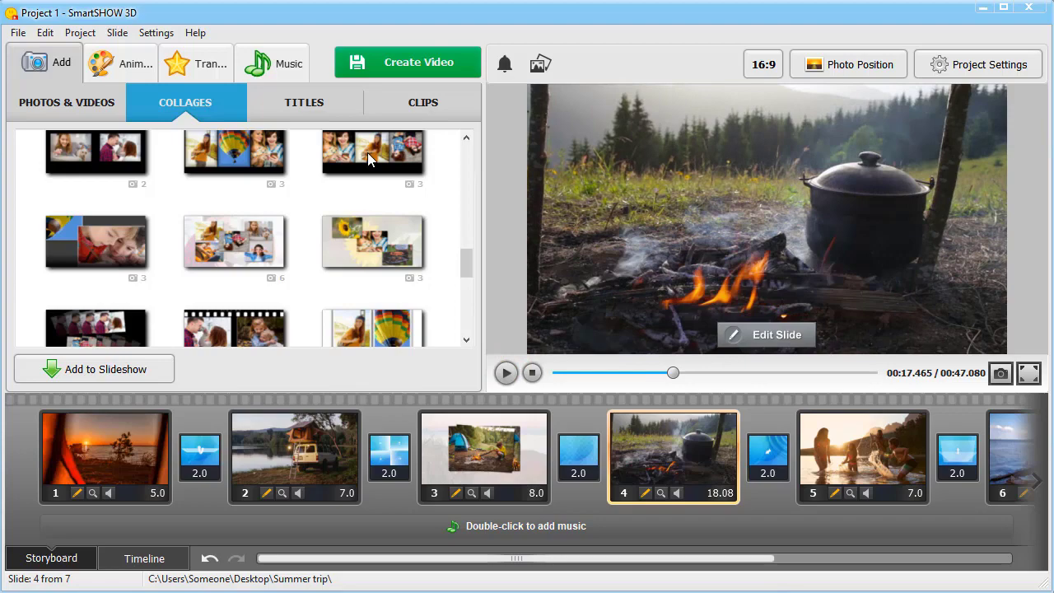
{"action": "left_click", "coordinate": [321, 107]}
{"action": "key", "text": "ctrl+z"}
{"action": "left_click", "coordinate": [370, 178]}
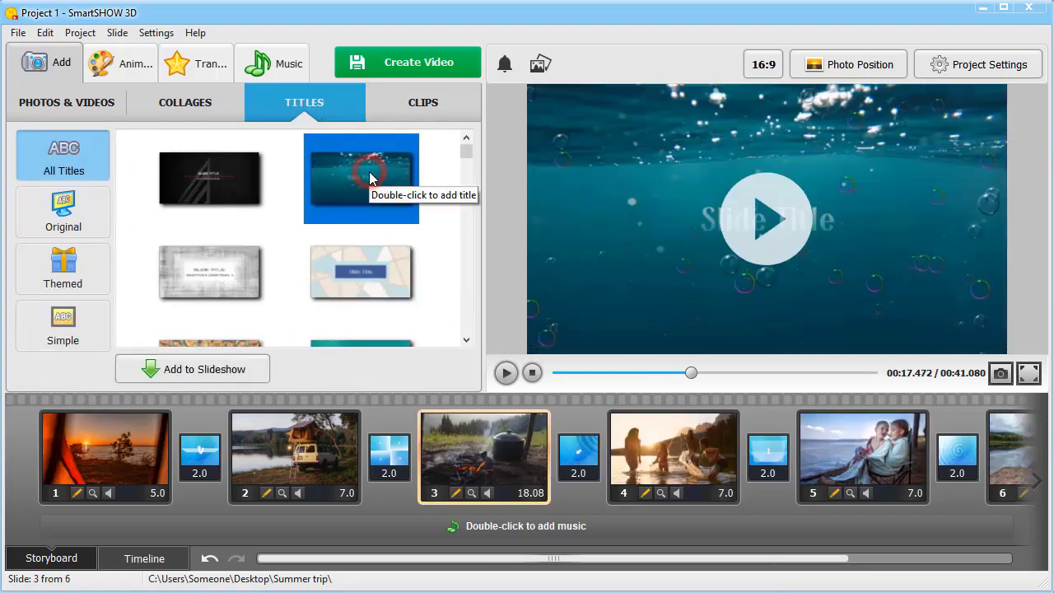
{"action": "scroll", "coordinate": [463, 155], "scroll_direction": "down", "scroll_amount": 2}
{"action": "left_click", "coordinate": [377, 208]}
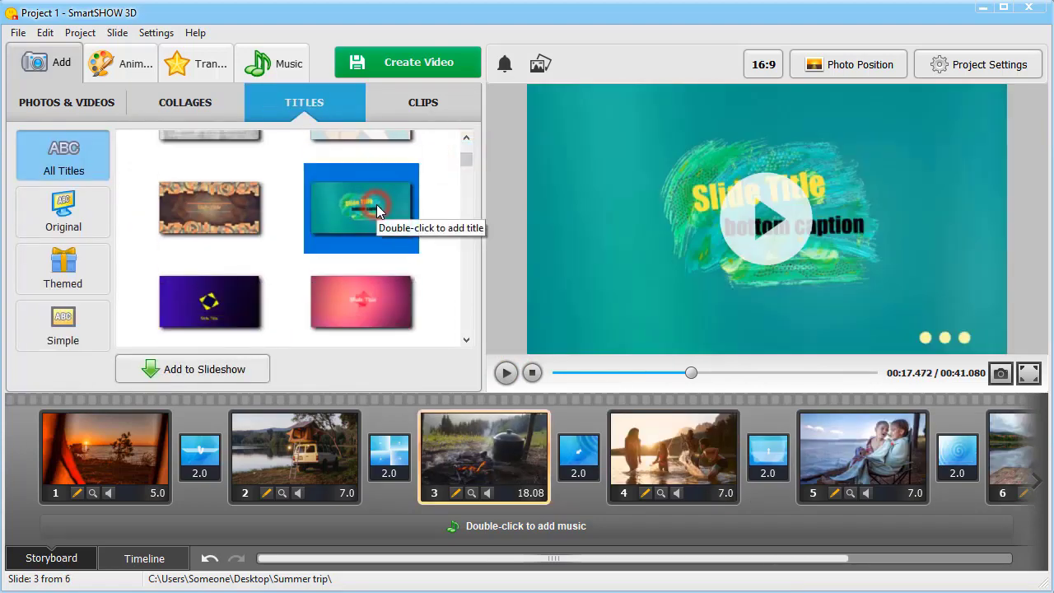
{"action": "scroll", "coordinate": [464, 160], "scroll_direction": "down", "scroll_amount": 3}
{"action": "left_click", "coordinate": [379, 192]}
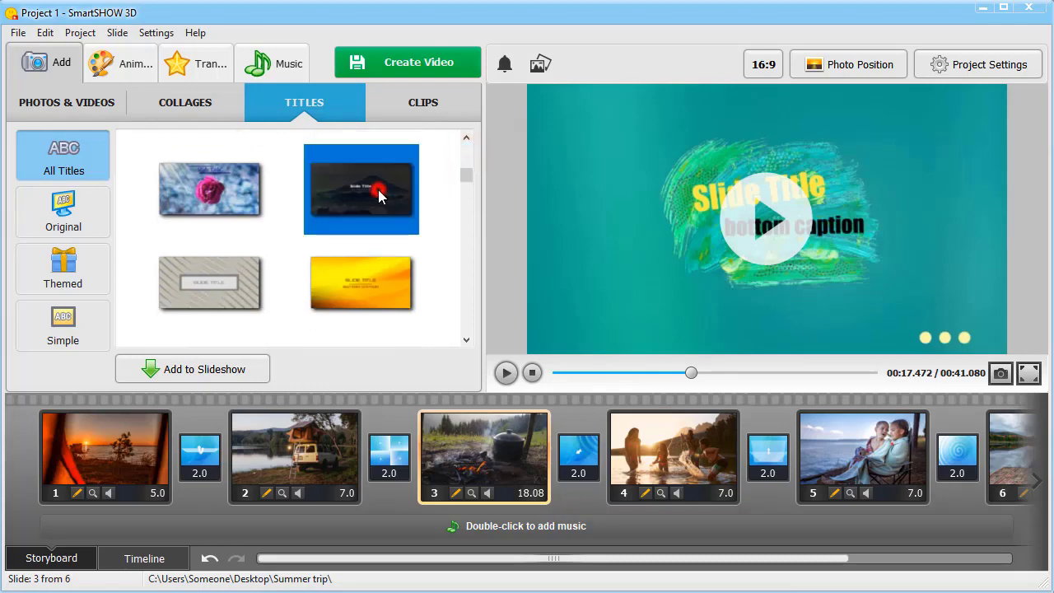
{"action": "left_click_drag", "start_coordinate": [464, 175], "coordinate": [466, 194]}
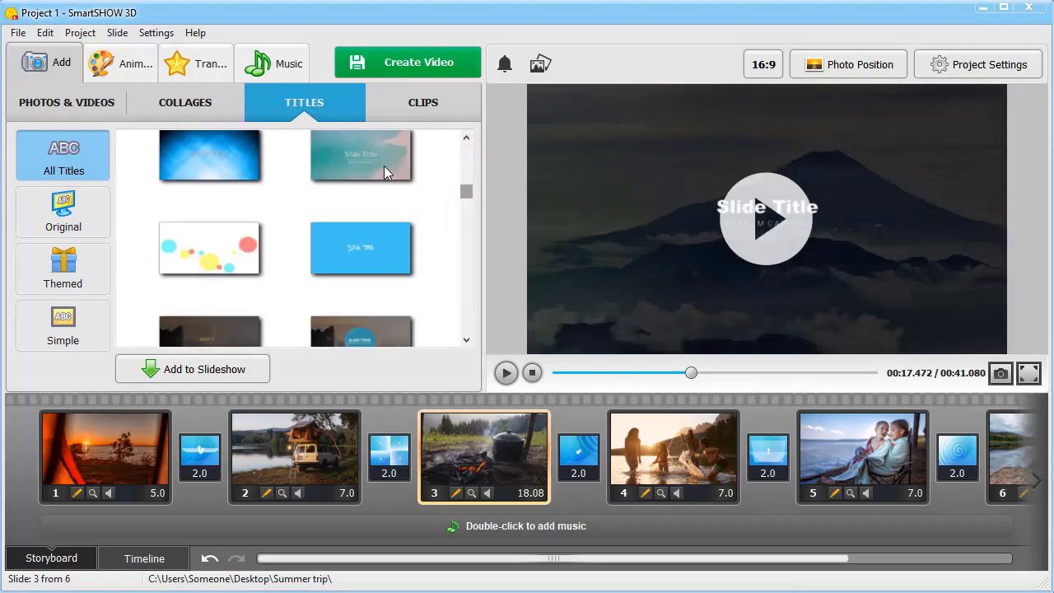
{"action": "left_click", "coordinate": [384, 166]}
{"action": "left_click_drag", "start_coordinate": [467, 190], "coordinate": [468, 199]}
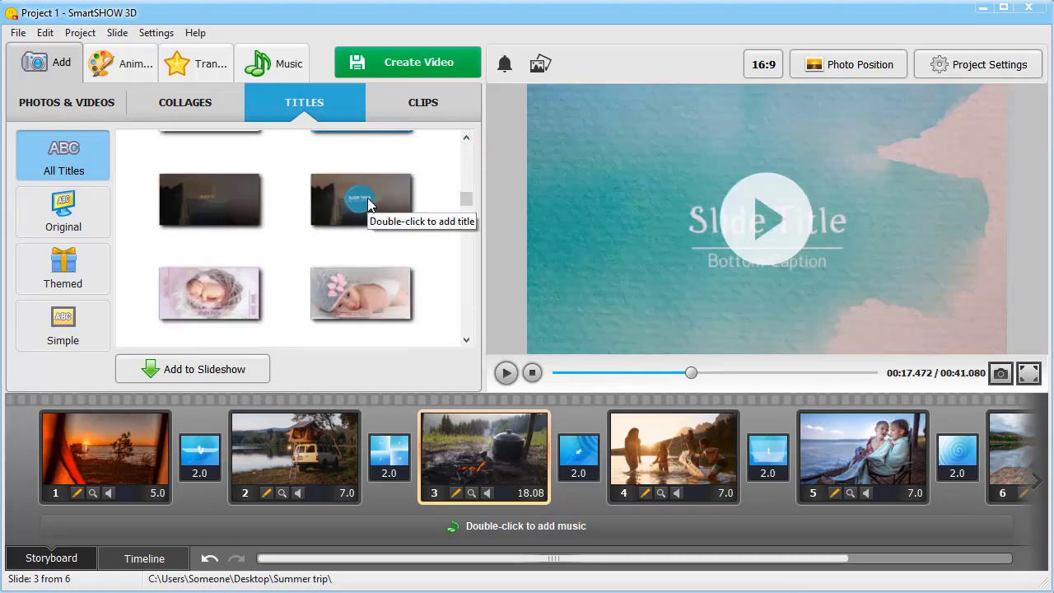
- Add the blue-circle title as slide 1 reading SUMMER CAMP with caption PICKWICK LAKE
{"action": "left_click_drag", "start_coordinate": [368, 205], "coordinate": [99, 451]}
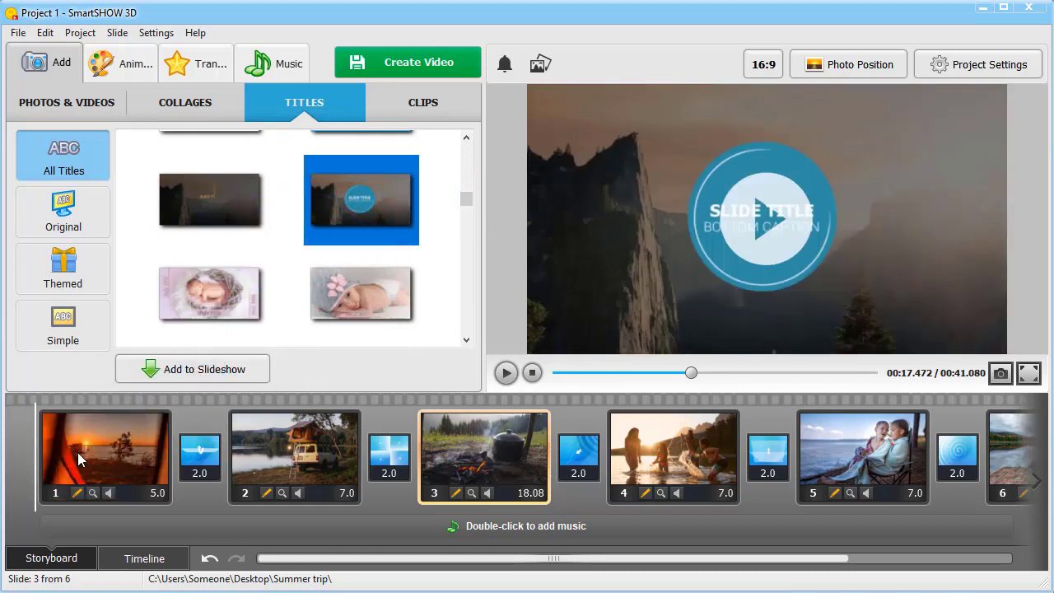
{"action": "type", "text": "SUMMER CAMP"}
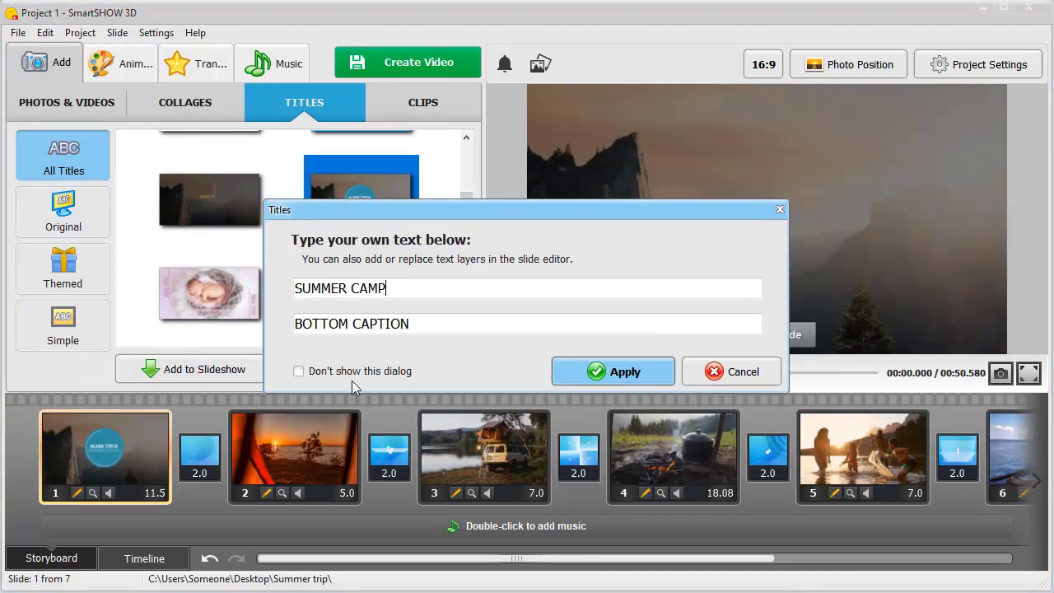
{"action": "left_click", "coordinate": [394, 327]}
{"action": "type", "text": "PICKWICK LAKE"}
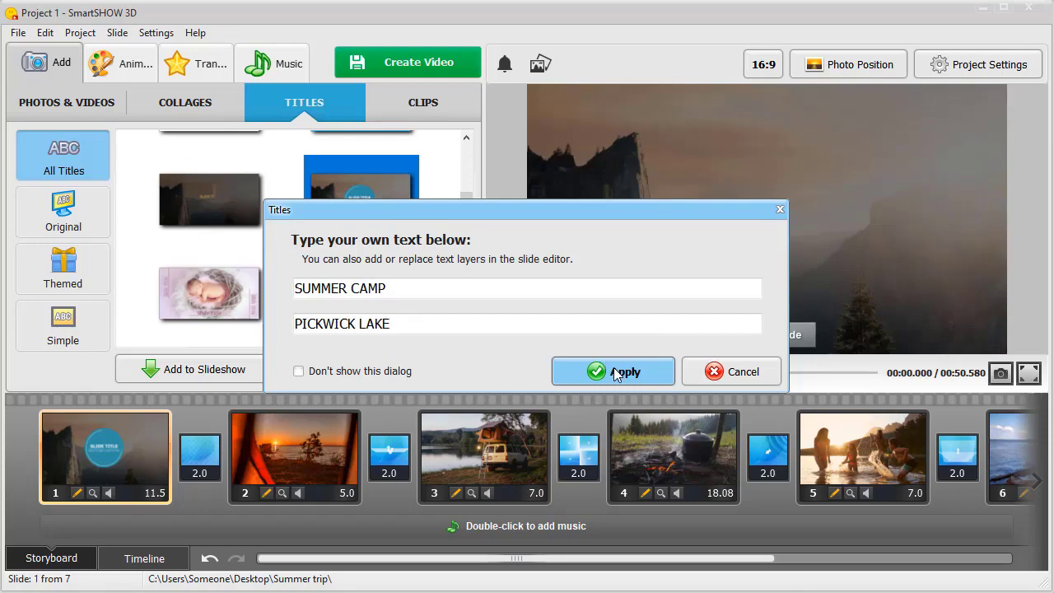
{"action": "left_click", "coordinate": [609, 365]}
{"action": "left_click", "coordinate": [502, 373]}
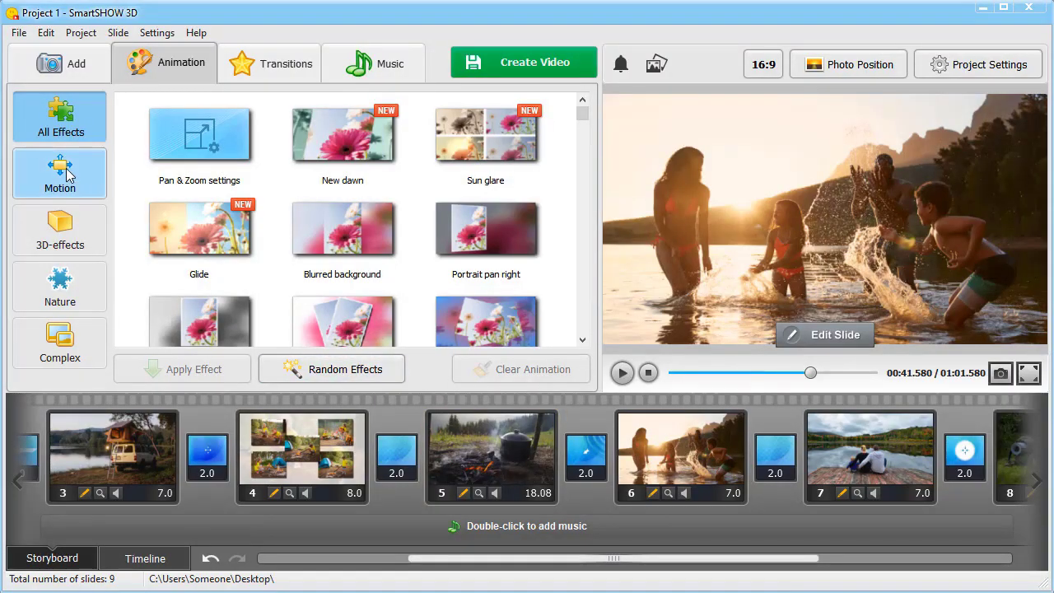
- Apply the Glide motion animation to slide 6 and preview it
{"action": "left_click", "coordinate": [67, 173]}
{"action": "left_click_drag", "start_coordinate": [189, 229], "coordinate": [673, 437]}
{"action": "left_click", "coordinate": [621, 372]}
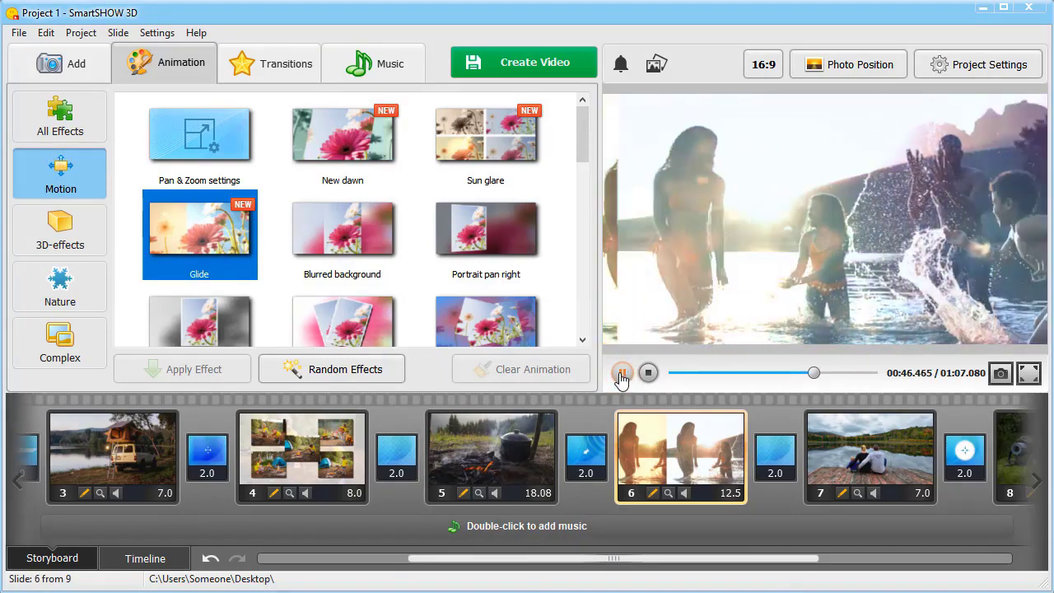
{"action": "left_click", "coordinate": [622, 374]}
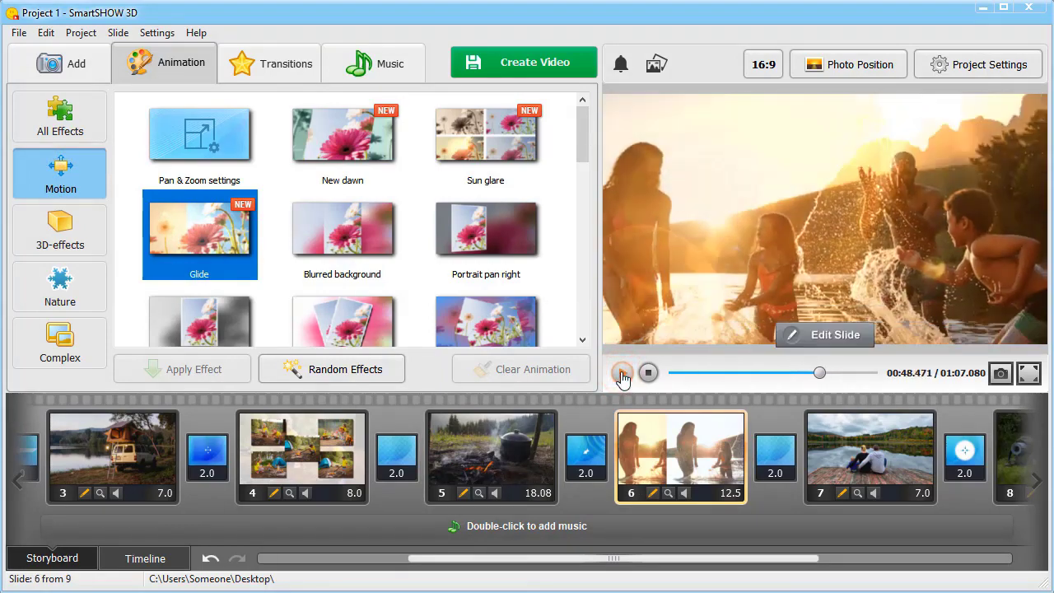
- Apply the 3D framed zoom out effect to the dock photo on slide 7 and preview it
{"action": "left_click", "coordinate": [809, 449]}
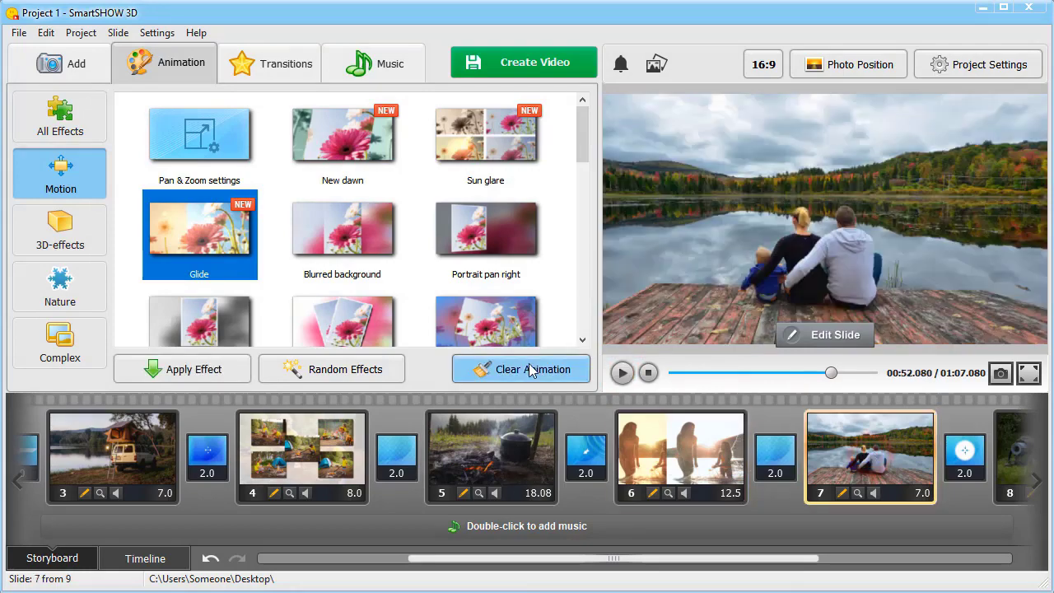
{"action": "left_click", "coordinate": [73, 240]}
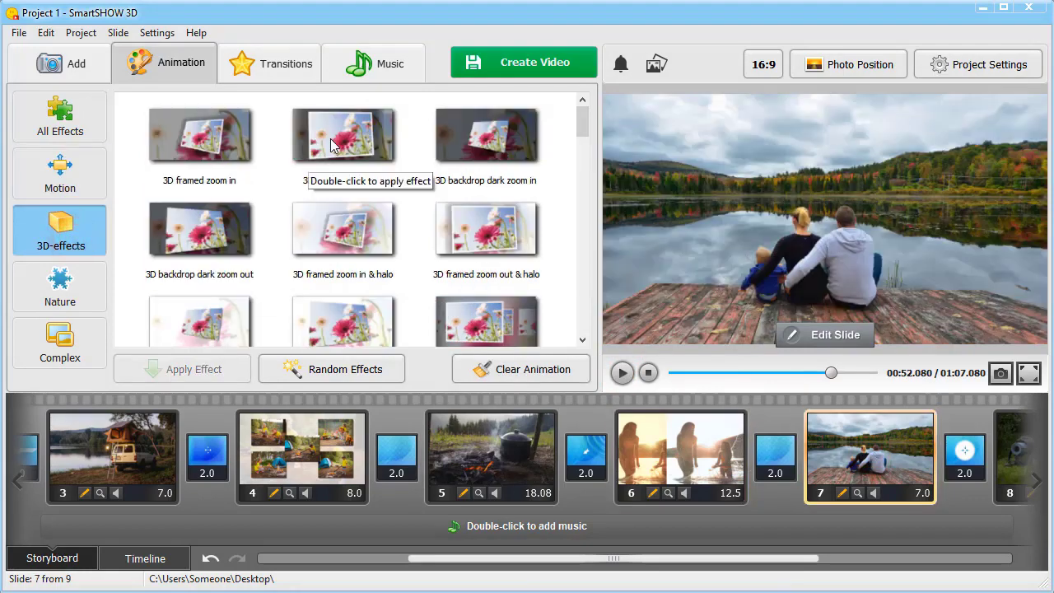
{"action": "left_click_drag", "start_coordinate": [335, 145], "coordinate": [855, 449]}
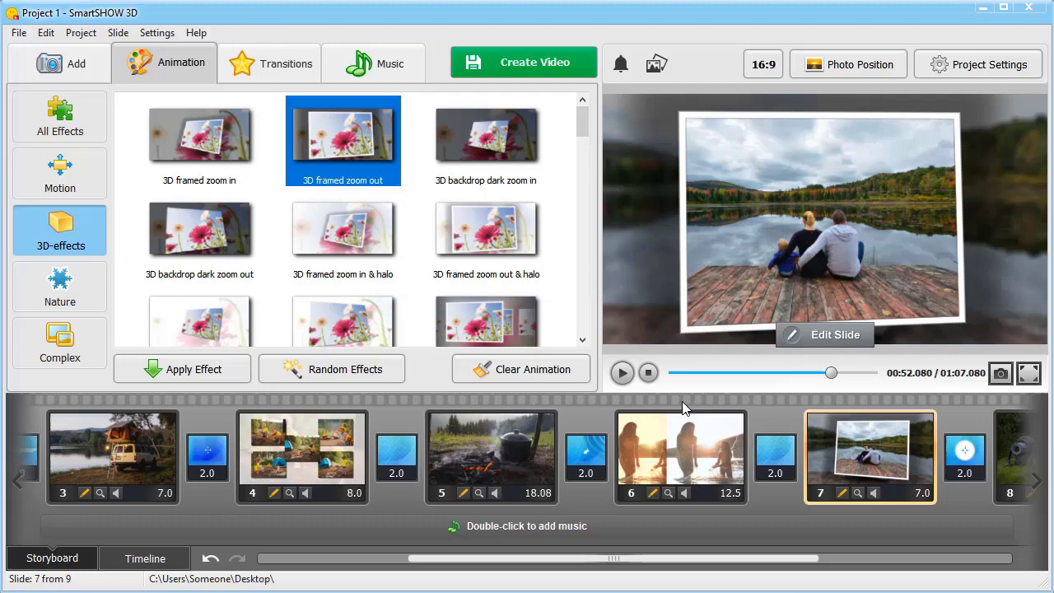
{"action": "left_click", "coordinate": [622, 375]}
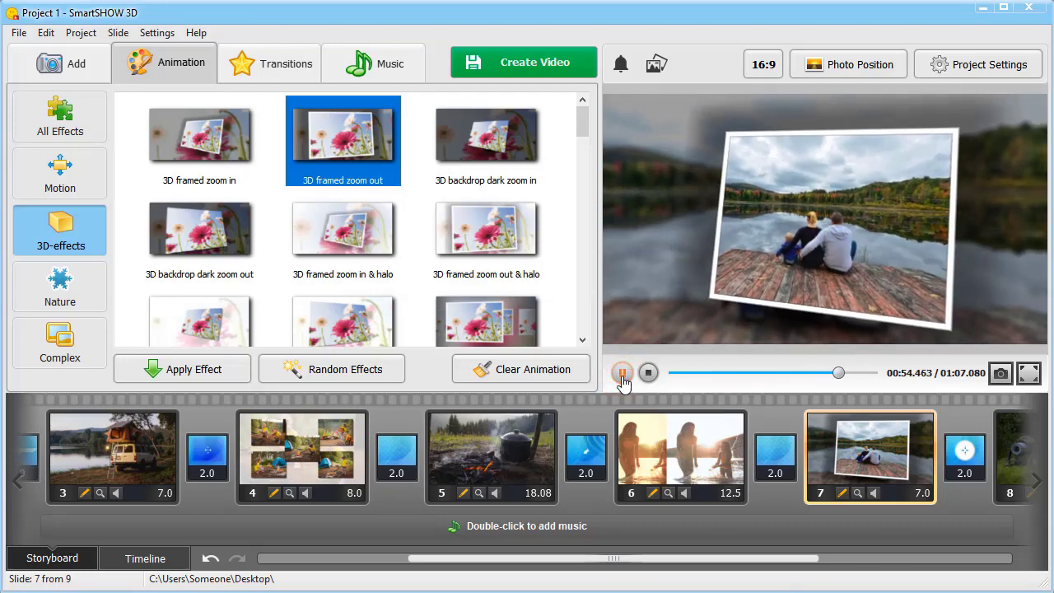
{"action": "left_click", "coordinate": [623, 374]}
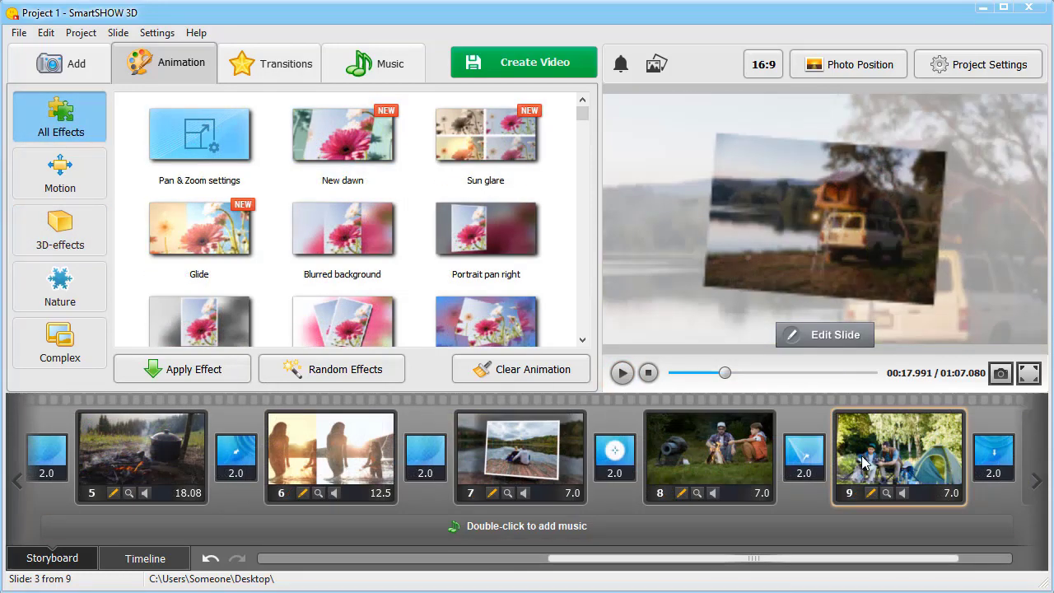
- Give slide 9 a pan and zoom from the father and son out to the whole photo, then preview it
{"action": "left_click", "coordinate": [869, 459]}
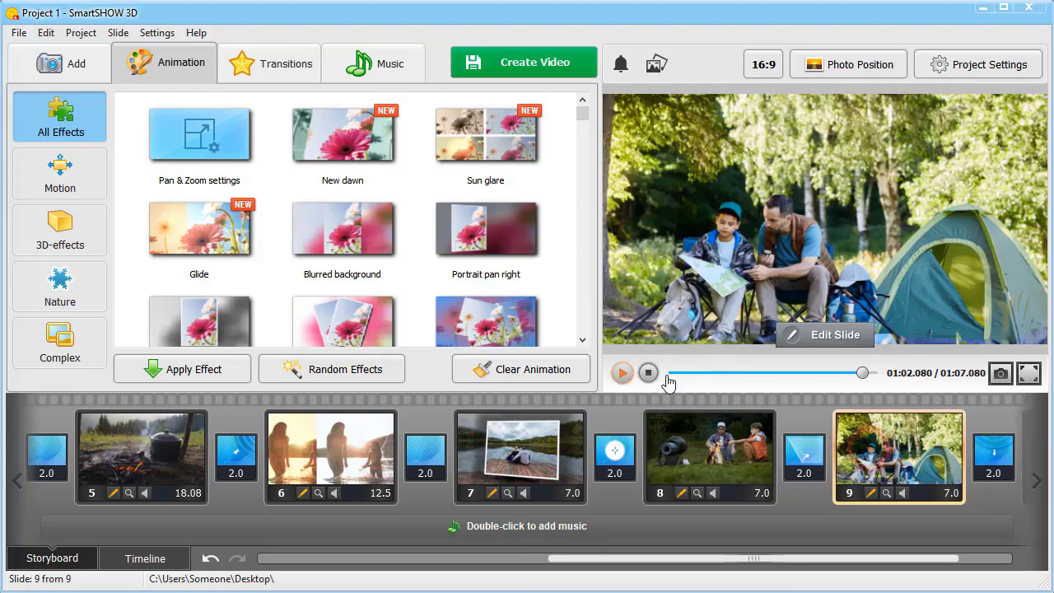
{"action": "left_click_drag", "start_coordinate": [188, 138], "coordinate": [887, 448]}
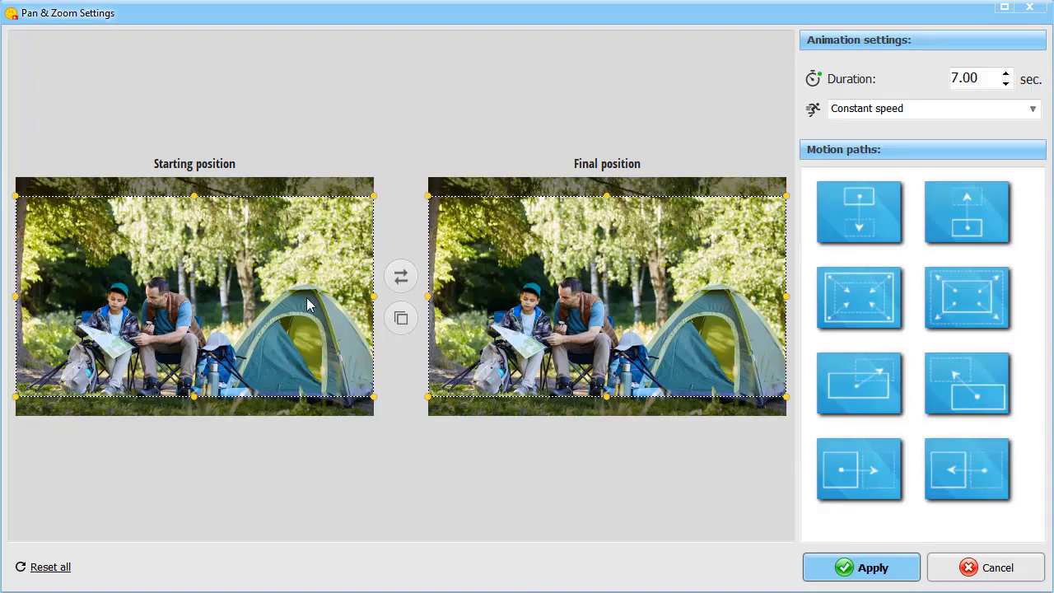
{"action": "left_click_drag", "start_coordinate": [238, 282], "coordinate": [239, 301]}
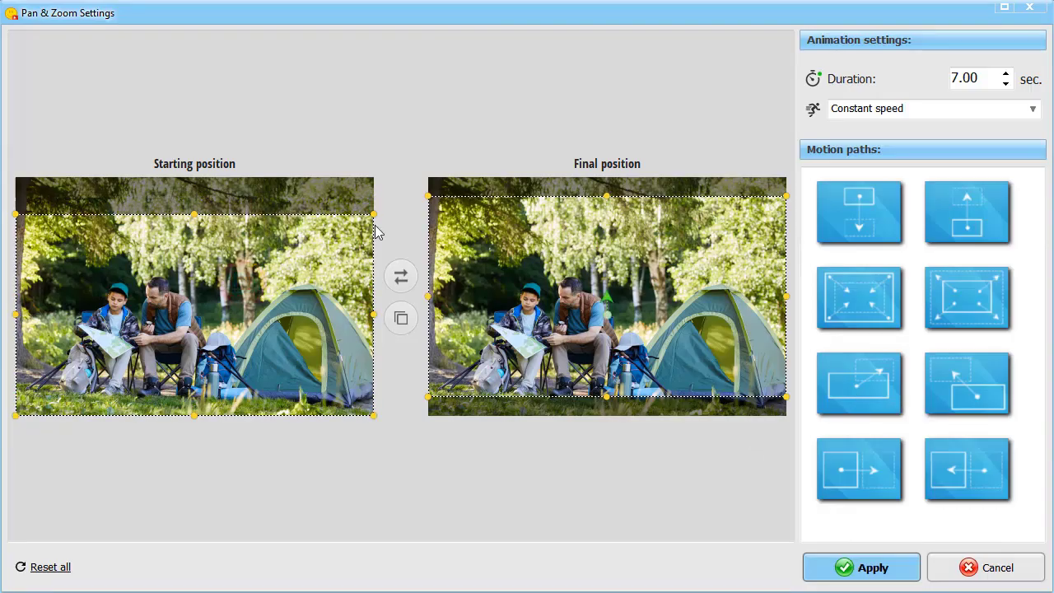
{"action": "left_click_drag", "start_coordinate": [375, 214], "coordinate": [282, 266]}
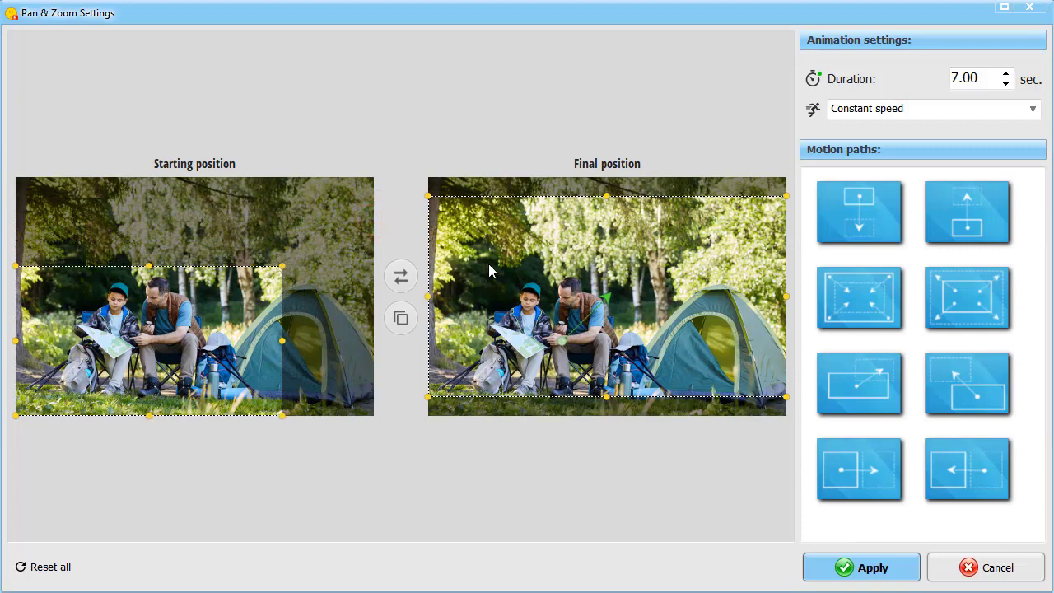
{"action": "left_click_drag", "start_coordinate": [549, 266], "coordinate": [553, 290]}
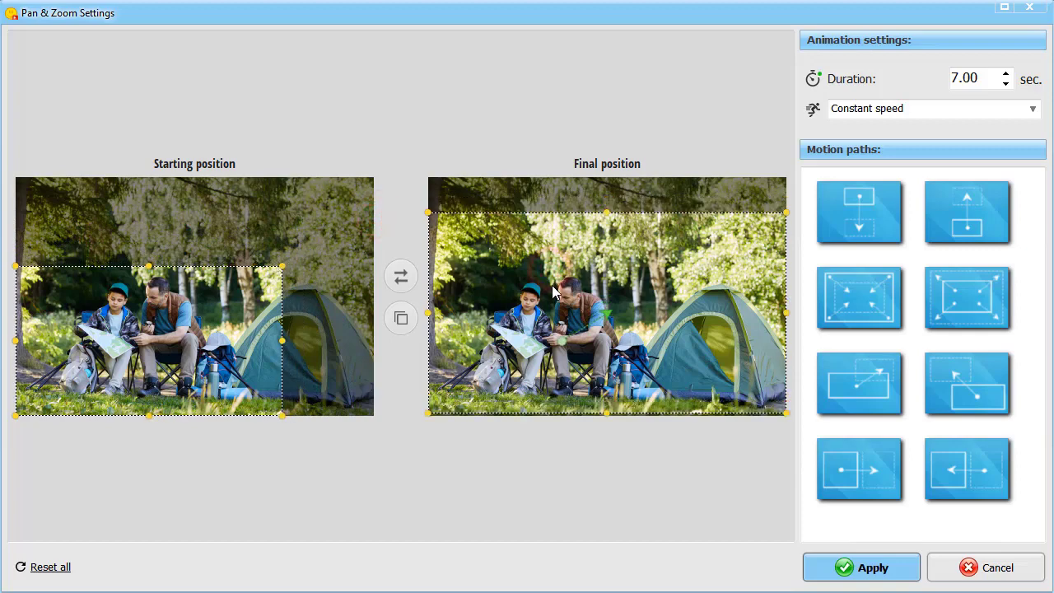
{"action": "left_click", "coordinate": [852, 560]}
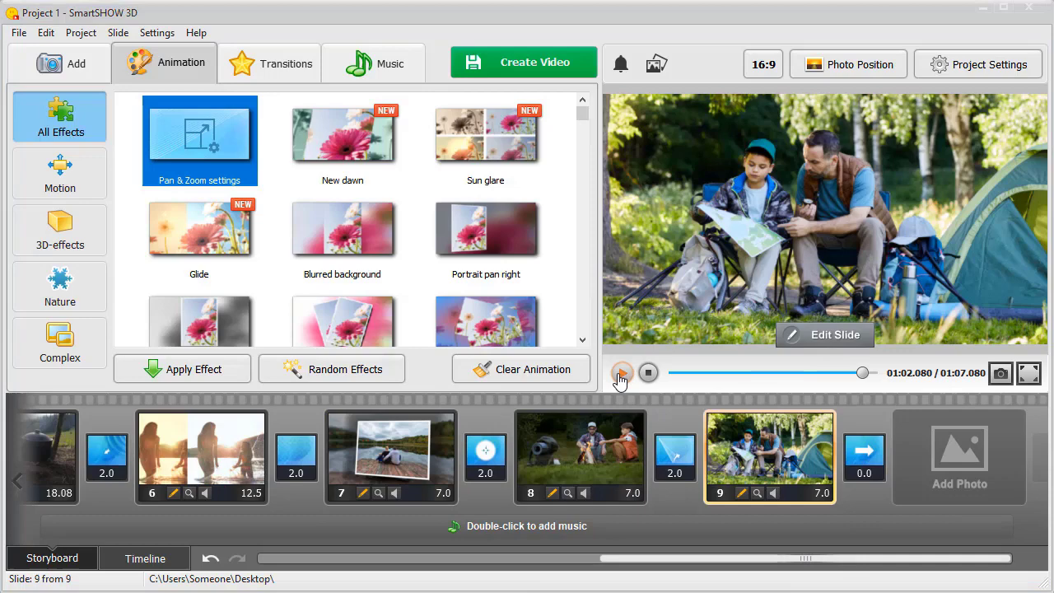
{"action": "left_click", "coordinate": [620, 375]}
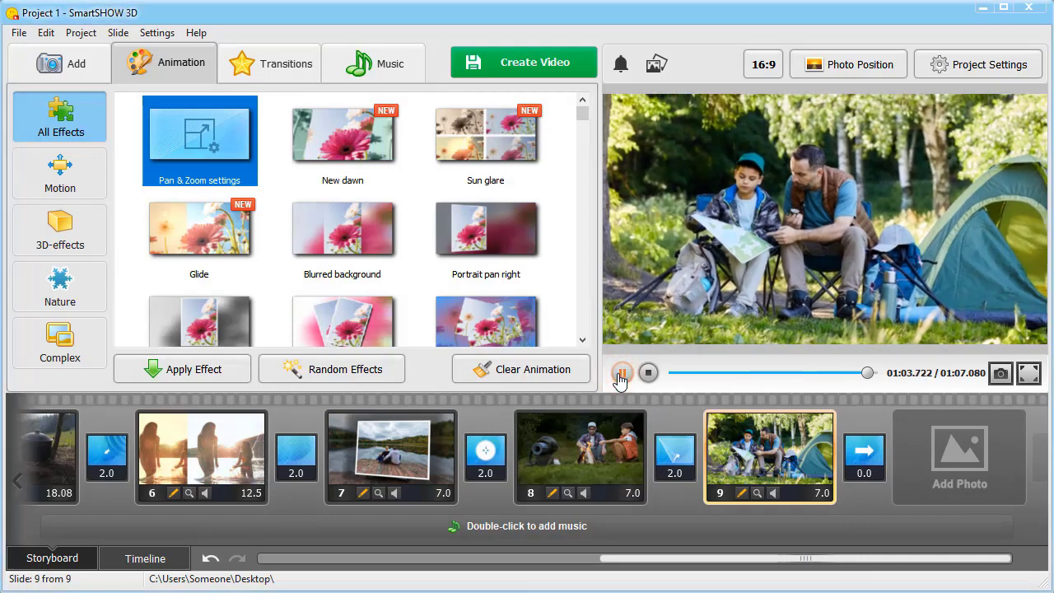
{"action": "left_click", "coordinate": [621, 376]}
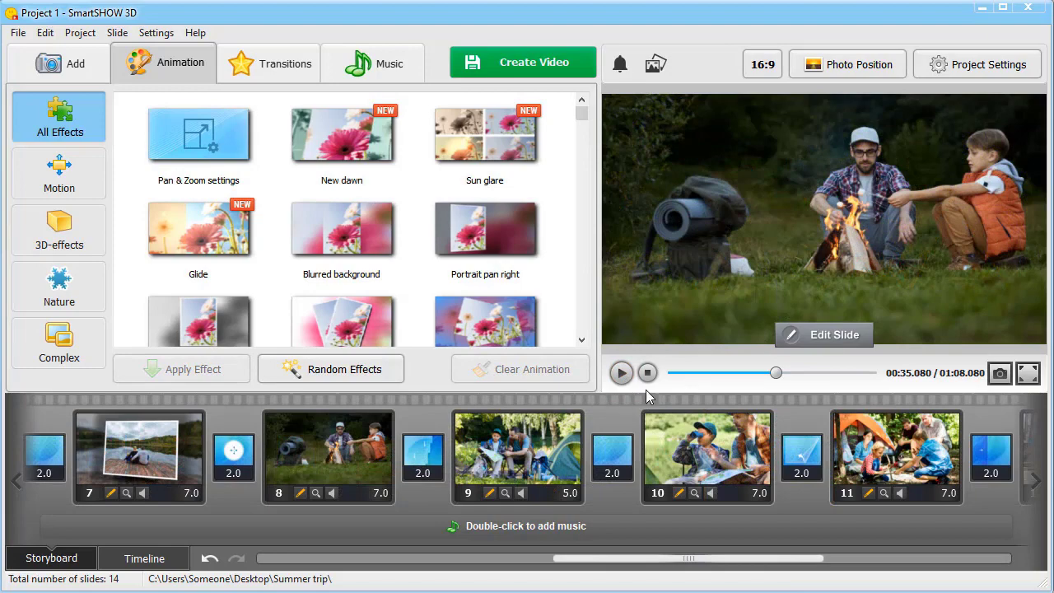
- Auto-enhance the campfire photo (Color 92%, Lighting 67%) and apply the Fuji Superior 200 effect
{"action": "left_click", "coordinate": [821, 336]}
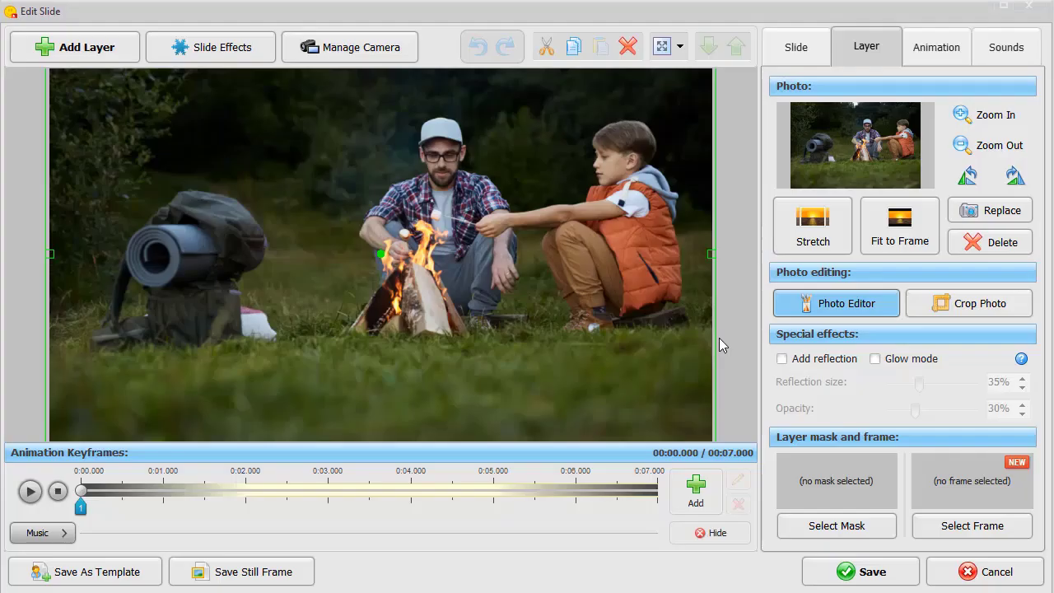
{"action": "left_click", "coordinate": [840, 303]}
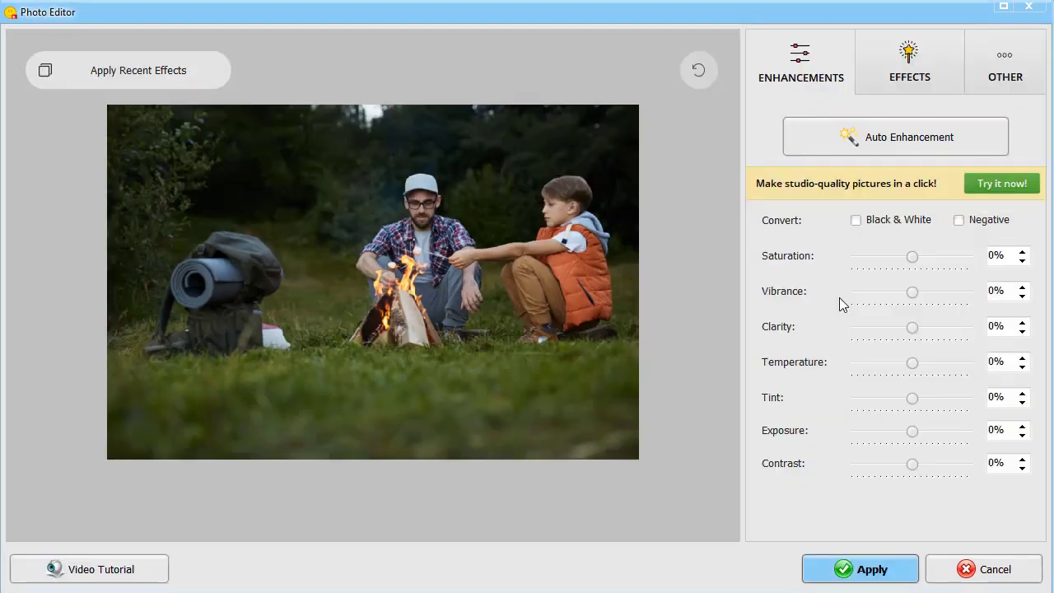
{"action": "left_click", "coordinate": [890, 142]}
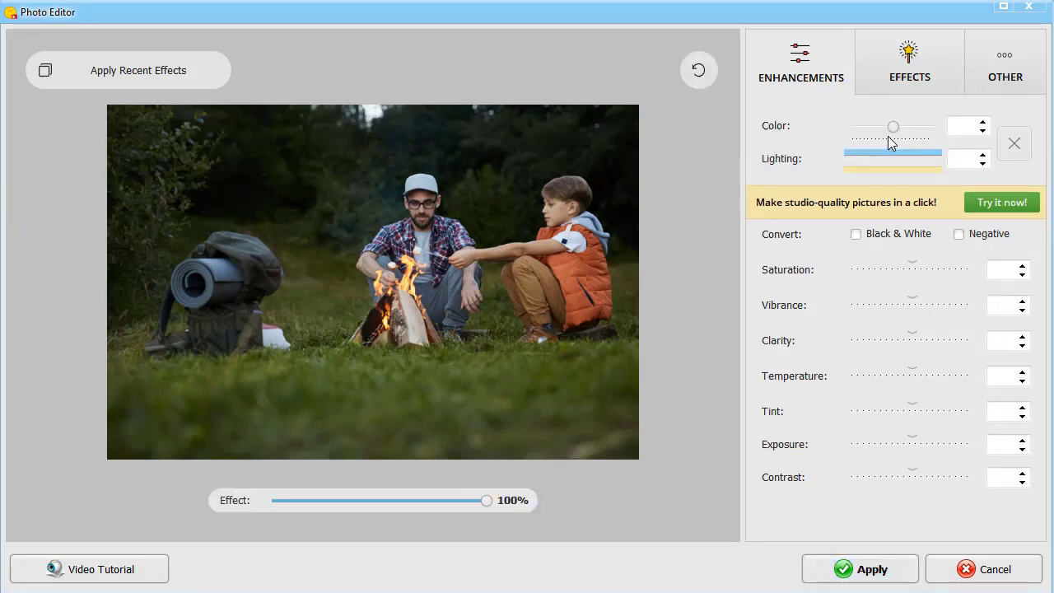
{"action": "left_click_drag", "start_coordinate": [894, 125], "coordinate": [927, 125]}
{"action": "left_click_drag", "start_coordinate": [894, 159], "coordinate": [897, 162]}
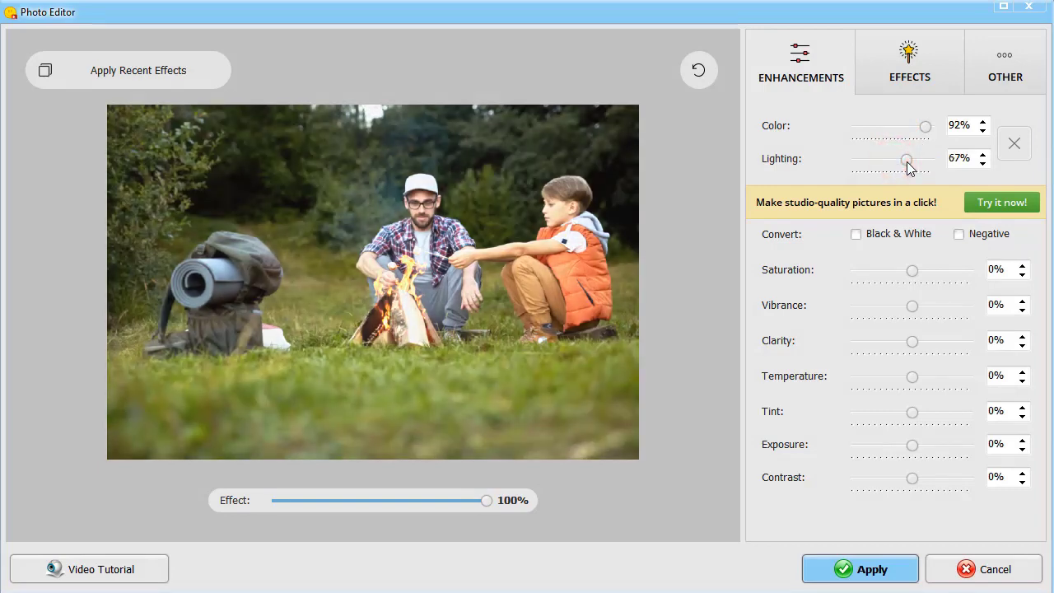
{"action": "left_click", "coordinate": [900, 51]}
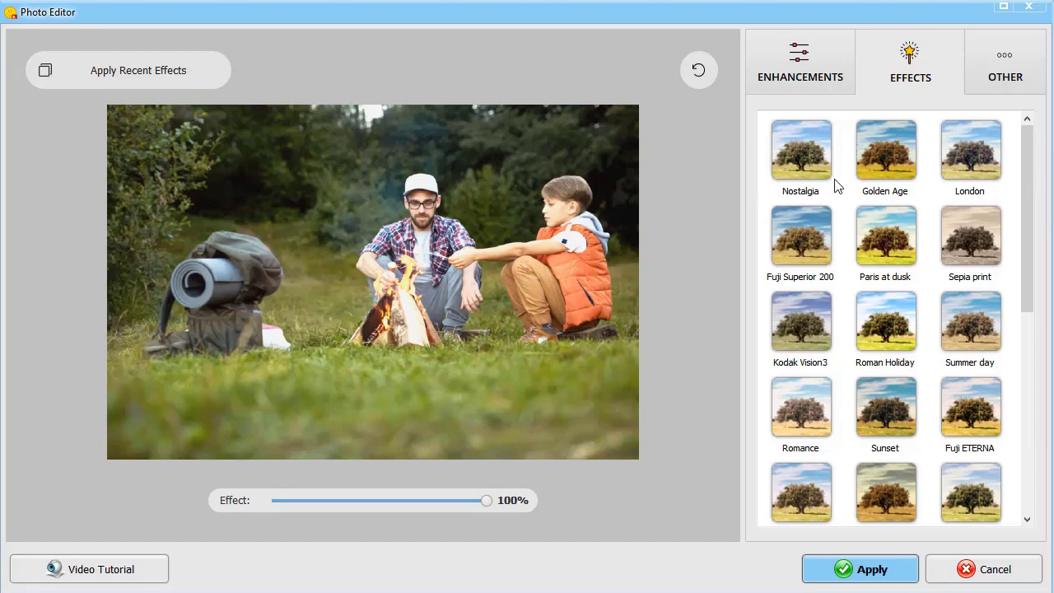
{"action": "left_click", "coordinate": [803, 229]}
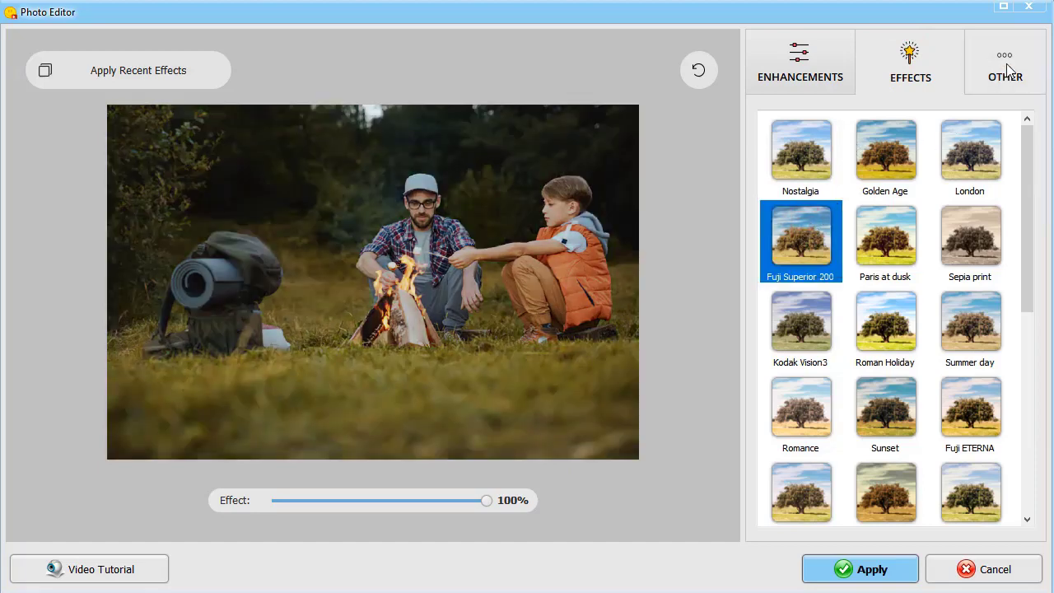
- Add the third vignette style at lowered opacity, then apply and save the slide
{"action": "left_click", "coordinate": [1006, 64]}
{"action": "left_click", "coordinate": [767, 224]}
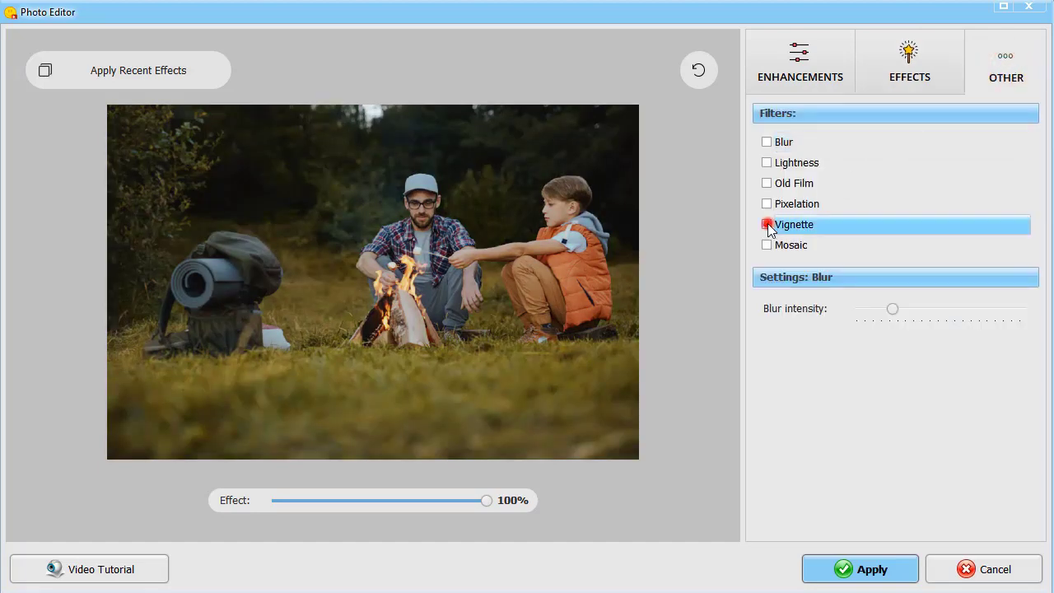
{"action": "left_click", "coordinate": [945, 314]}
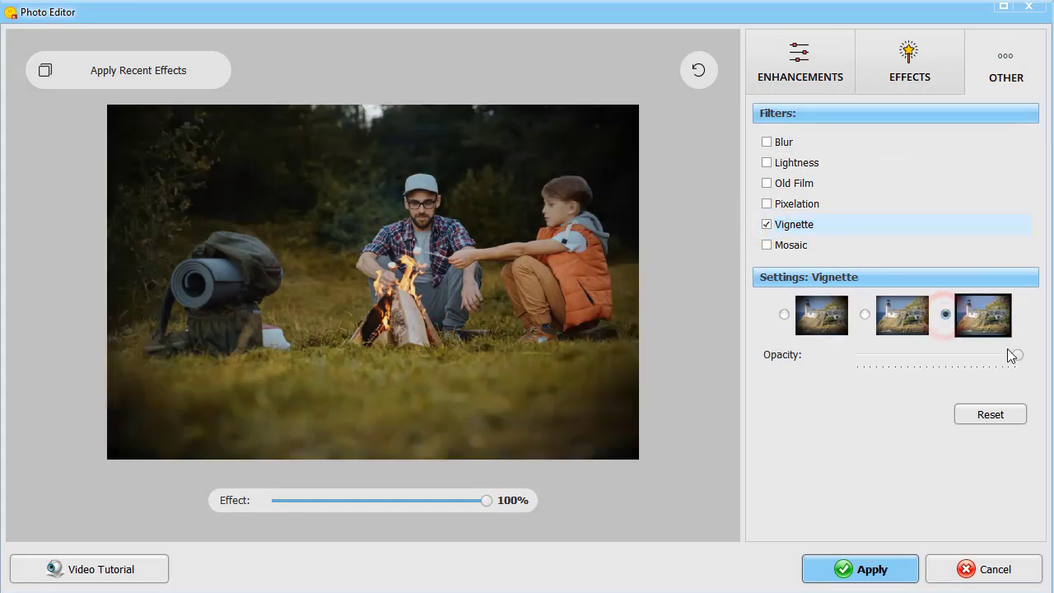
{"action": "left_click_drag", "start_coordinate": [974, 353], "coordinate": [936, 351]}
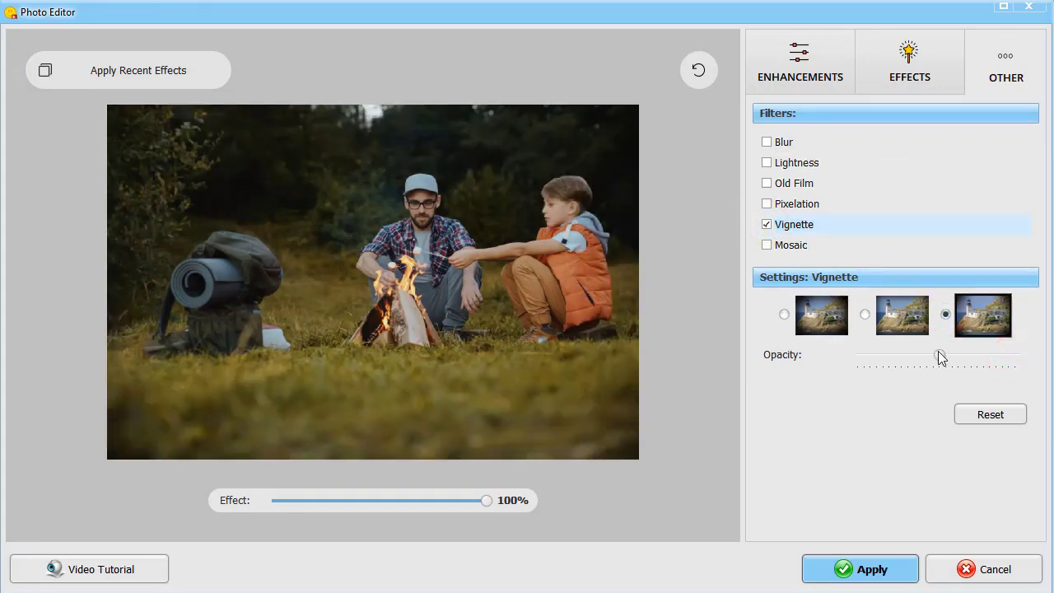
{"action": "left_click", "coordinate": [859, 569]}
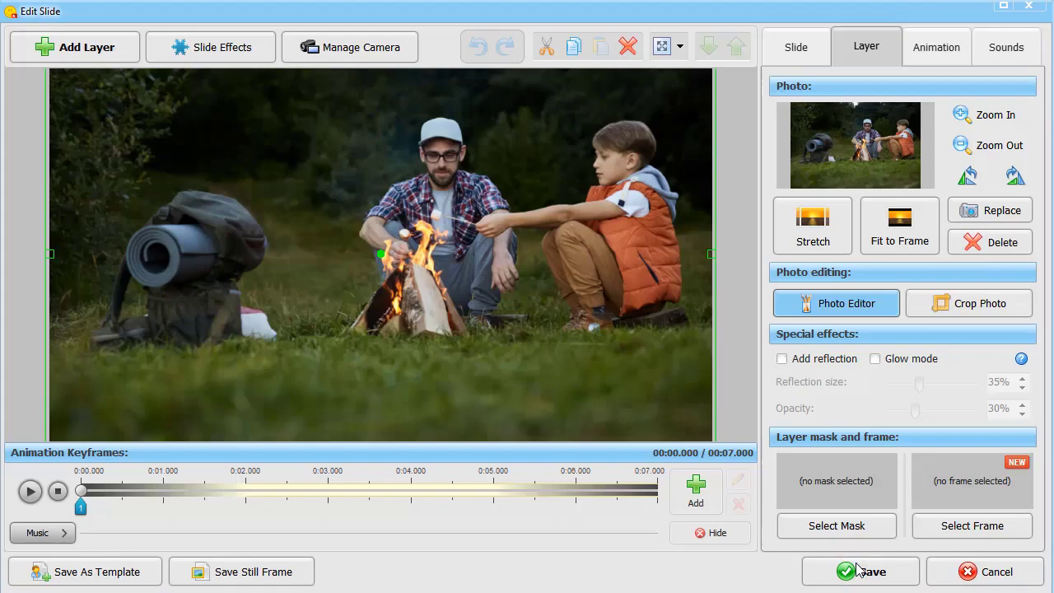
{"action": "left_click", "coordinate": [858, 569]}
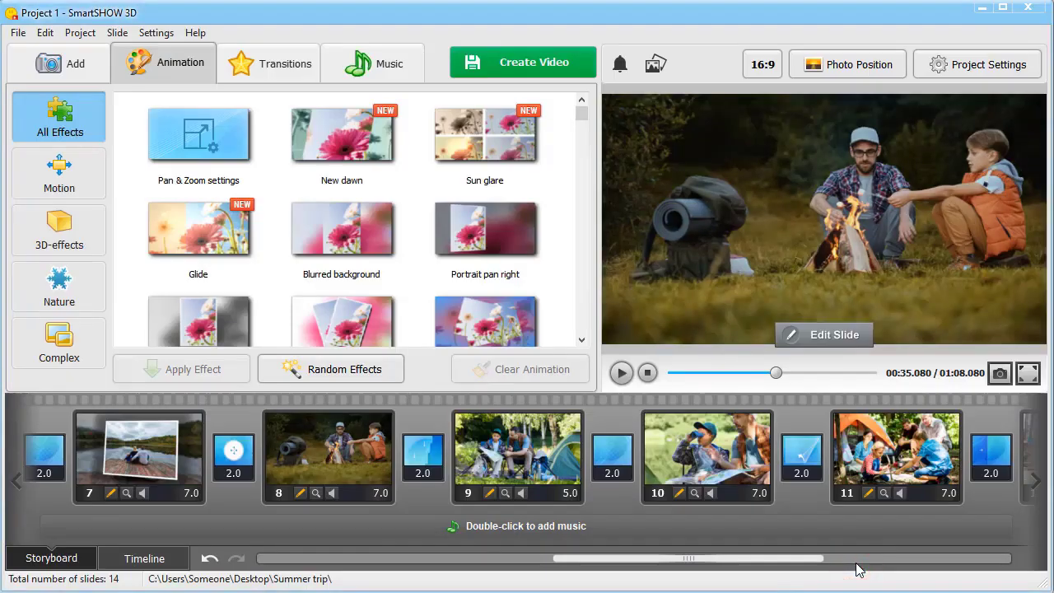
- Place a 3D, a Gradient and an Original clouds transition after slides 9, 10 and 11
{"action": "scroll", "coordinate": [601, 397], "scroll_direction": "down", "scroll_amount": 2}
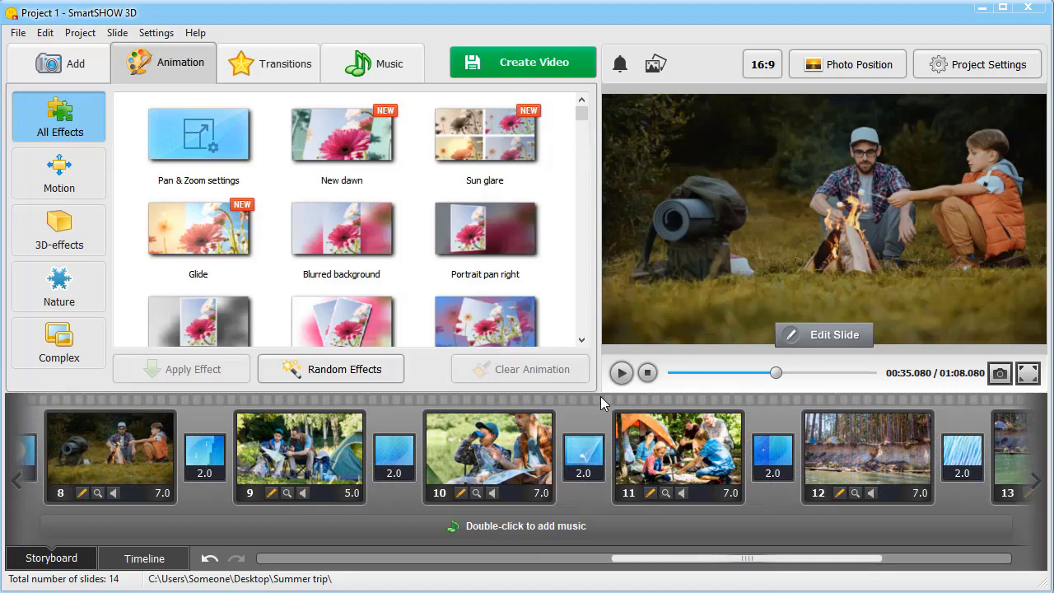
{"action": "left_click", "coordinate": [277, 63]}
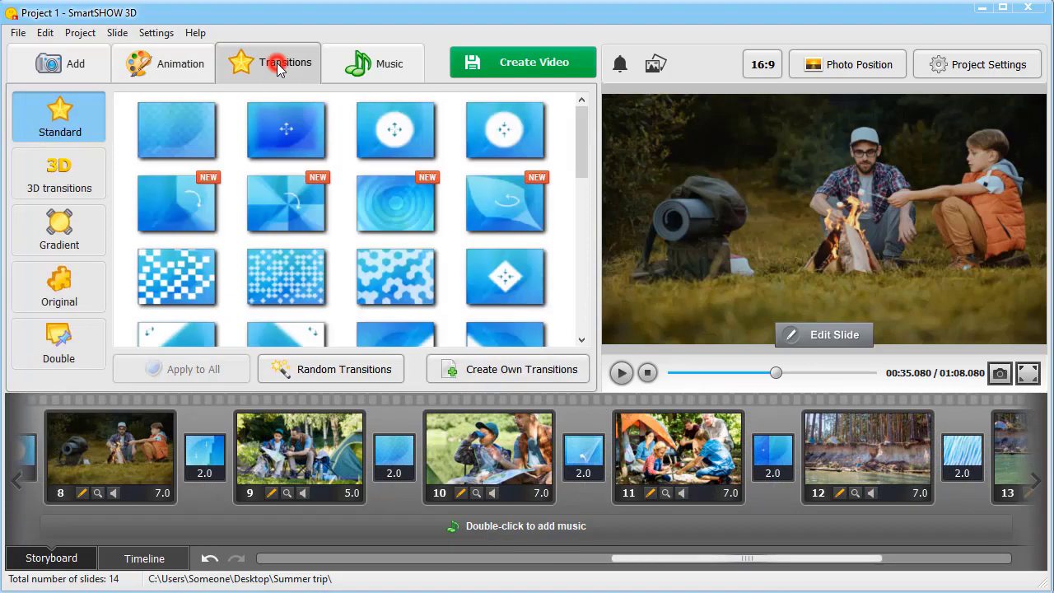
{"action": "left_click", "coordinate": [97, 165]}
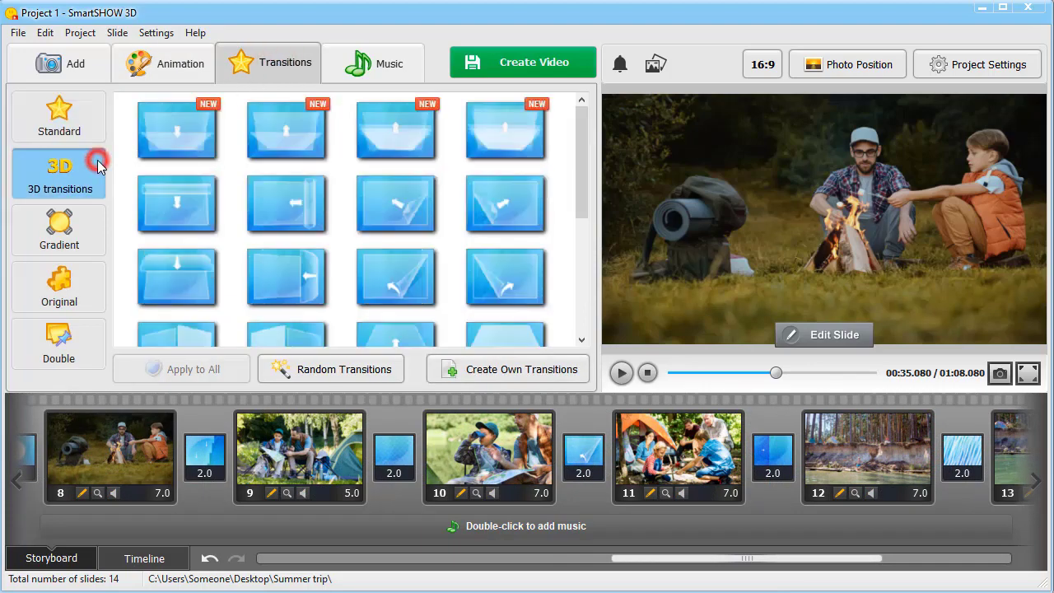
{"action": "left_click_drag", "start_coordinate": [293, 126], "coordinate": [400, 445]}
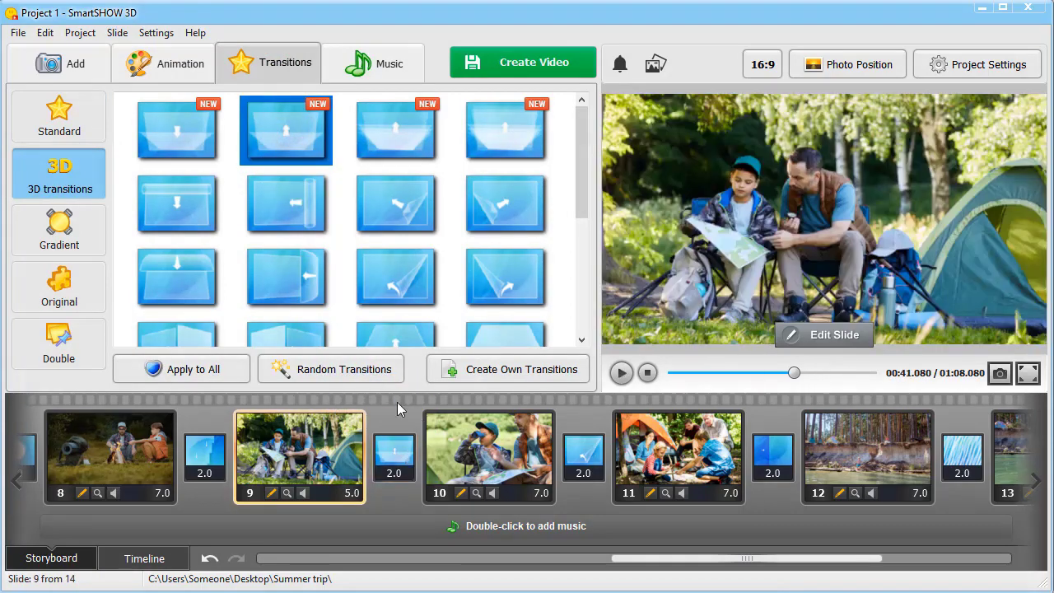
{"action": "left_click", "coordinate": [99, 238]}
{"action": "left_click_drag", "start_coordinate": [484, 200], "coordinate": [565, 452]}
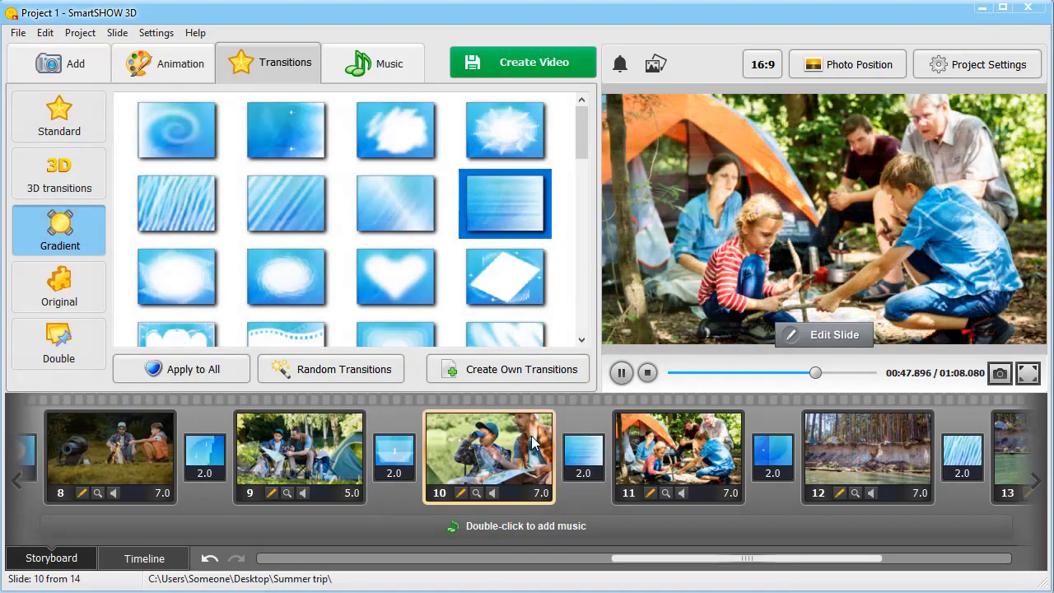
{"action": "left_click", "coordinate": [86, 293]}
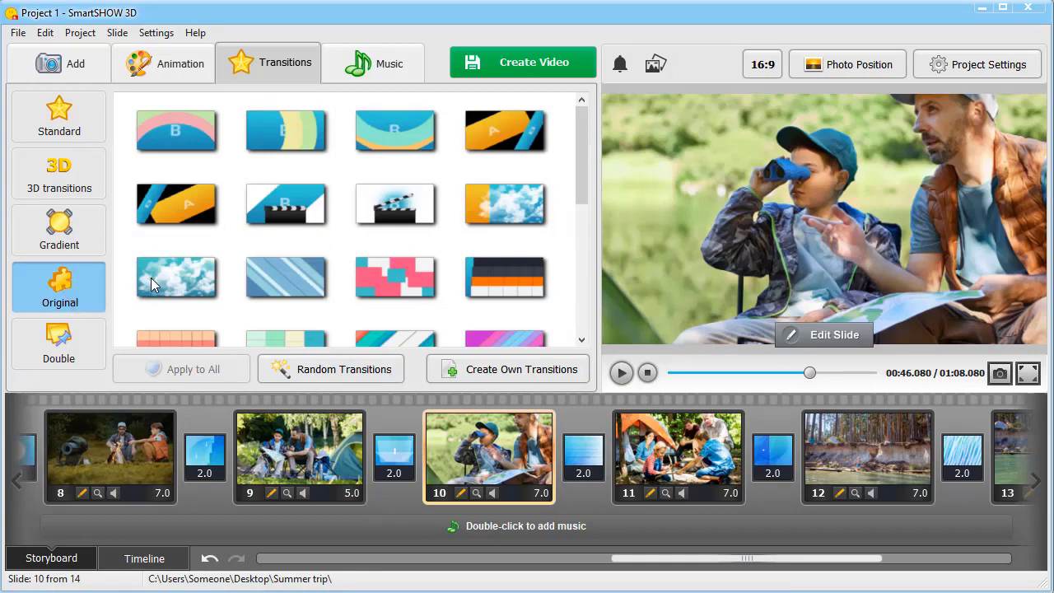
{"action": "left_click_drag", "start_coordinate": [151, 277], "coordinate": [758, 451]}
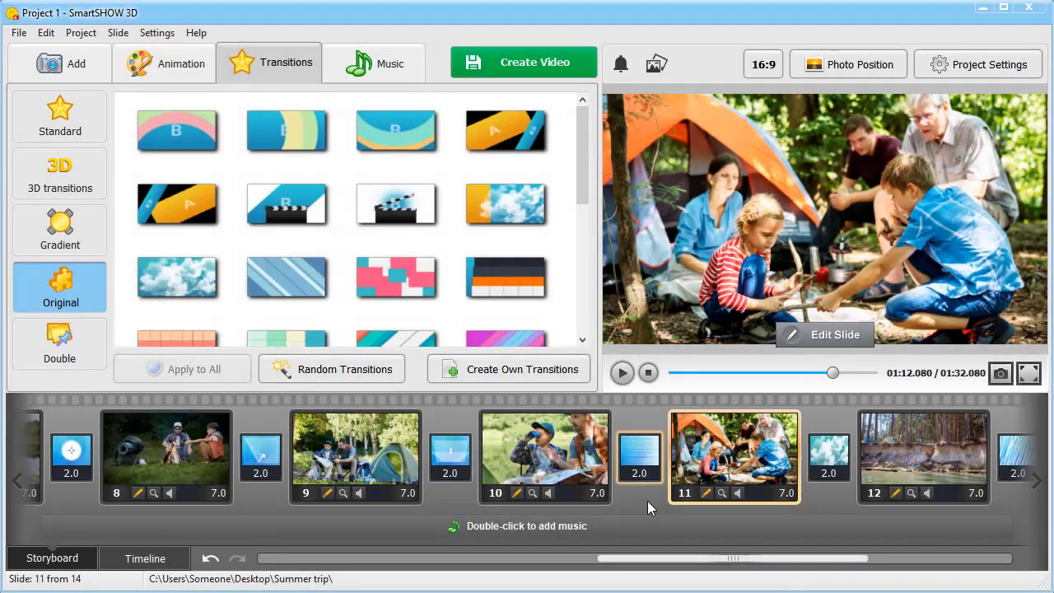
- Add the Happy Summer Journey track from the Music Collection as background music
{"action": "left_click", "coordinate": [365, 66]}
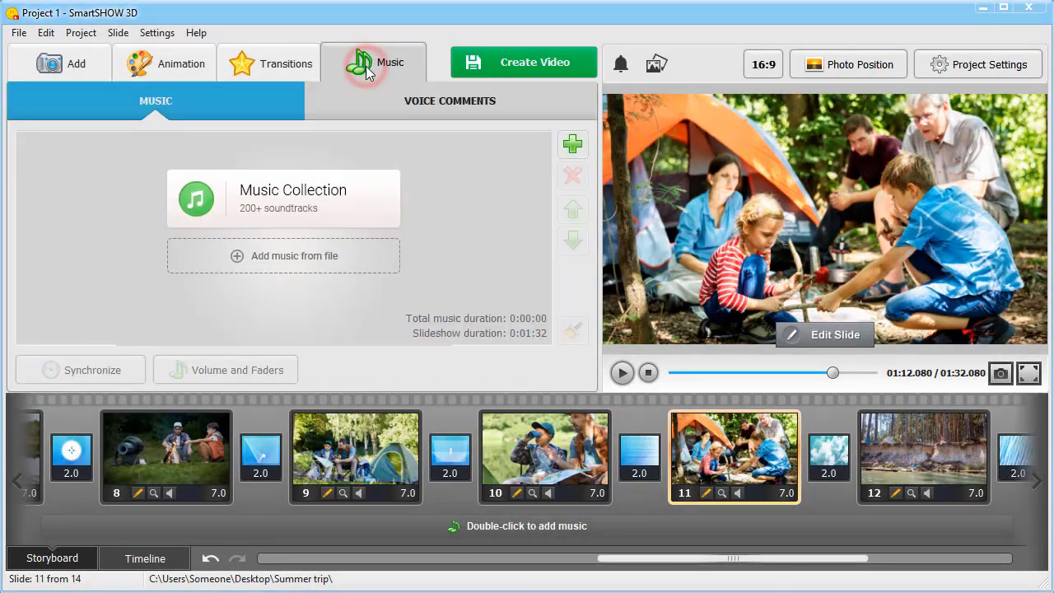
{"action": "left_click", "coordinate": [301, 188]}
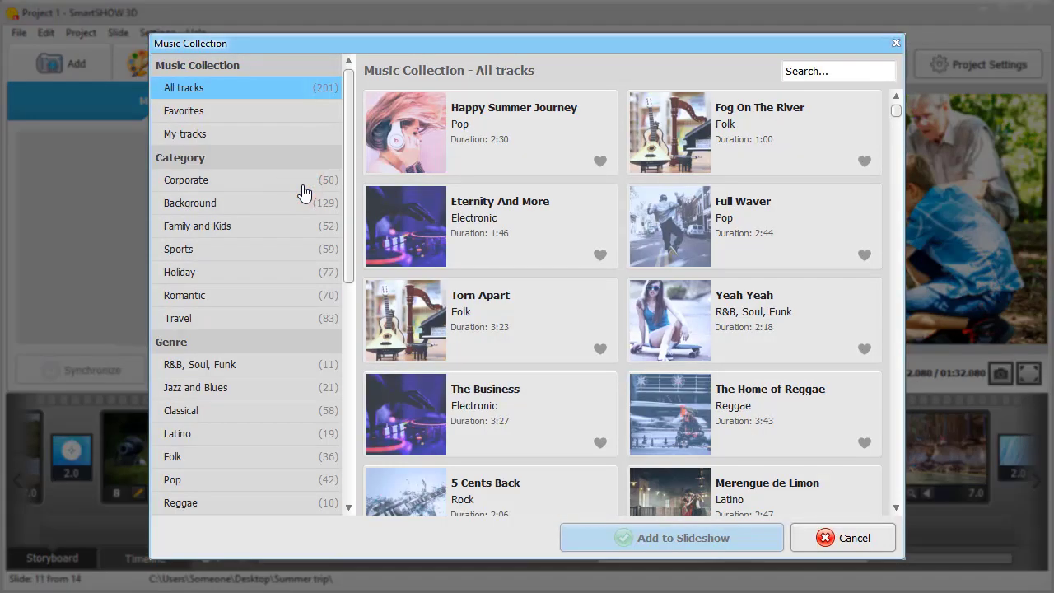
{"action": "left_click", "coordinate": [518, 137]}
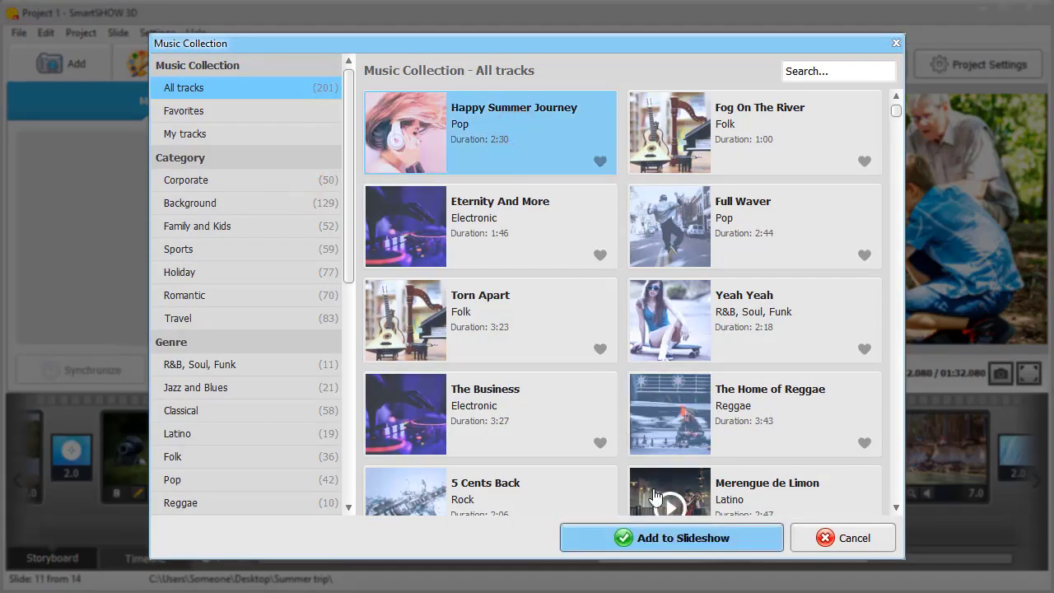
{"action": "left_click", "coordinate": [679, 537]}
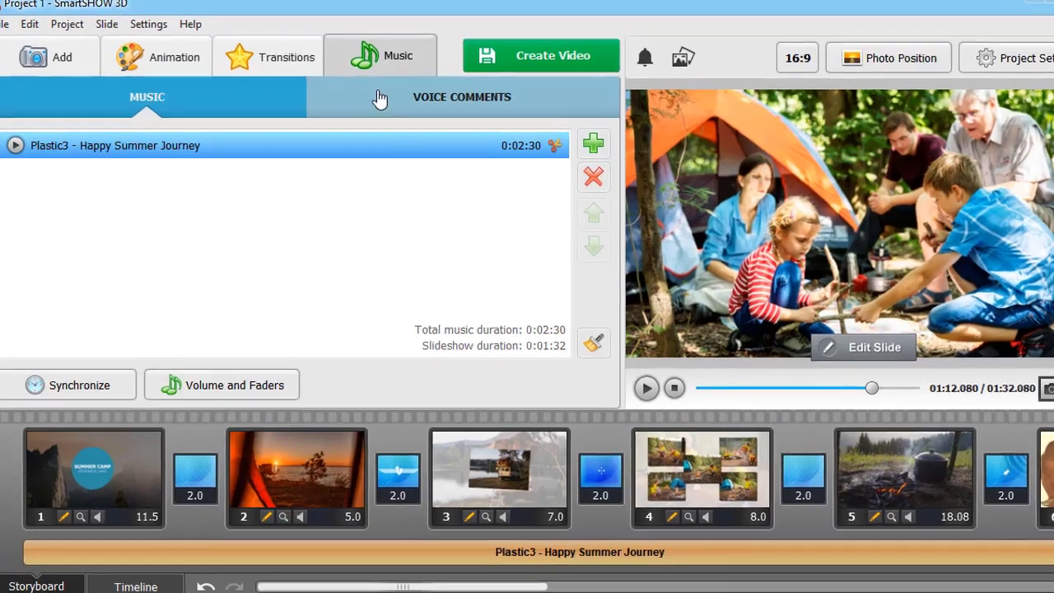
- Record a six-second voice comment as Recording1 and add it to the slideshow
{"action": "left_click", "coordinate": [374, 101]}
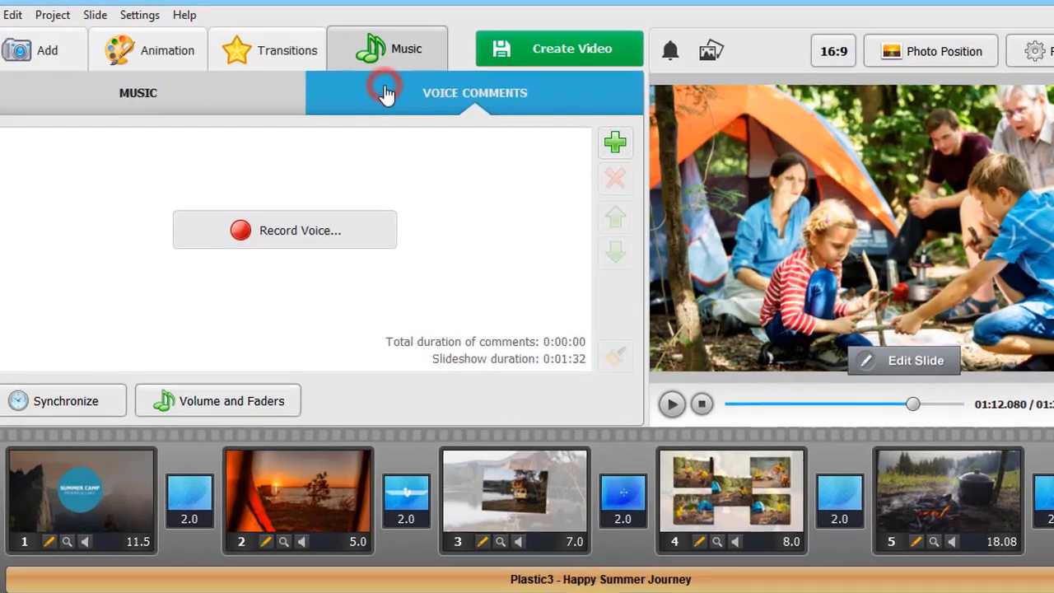
{"action": "left_click", "coordinate": [292, 233]}
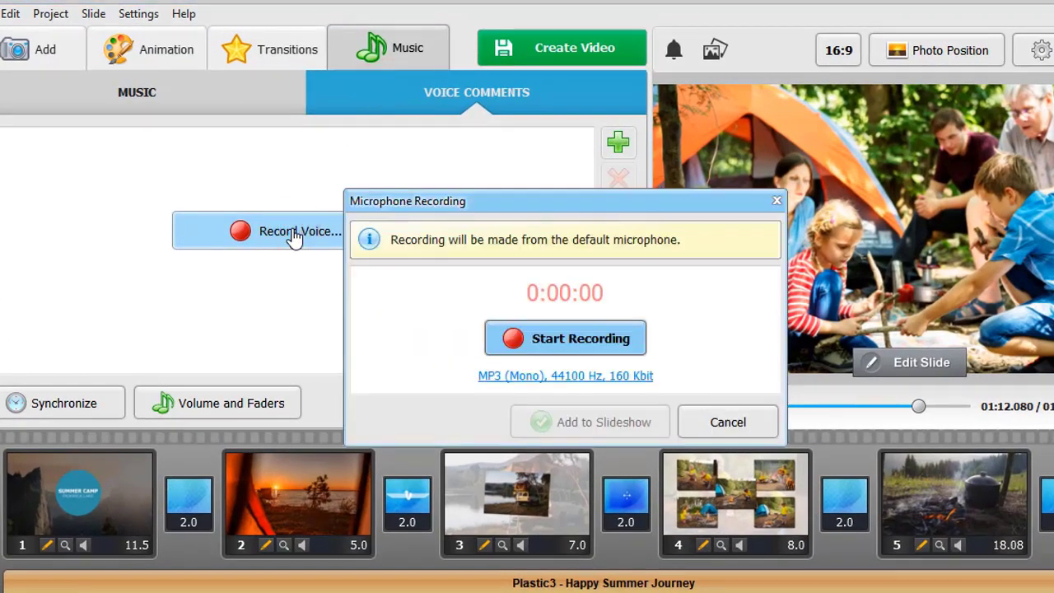
{"action": "left_click", "coordinate": [555, 339]}
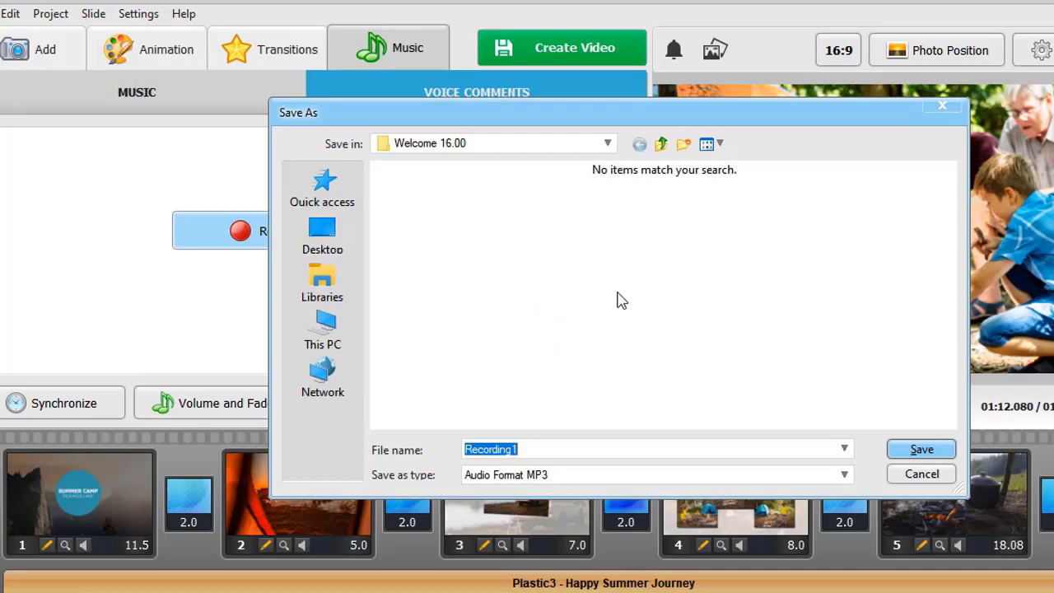
{"action": "left_click", "coordinate": [919, 450]}
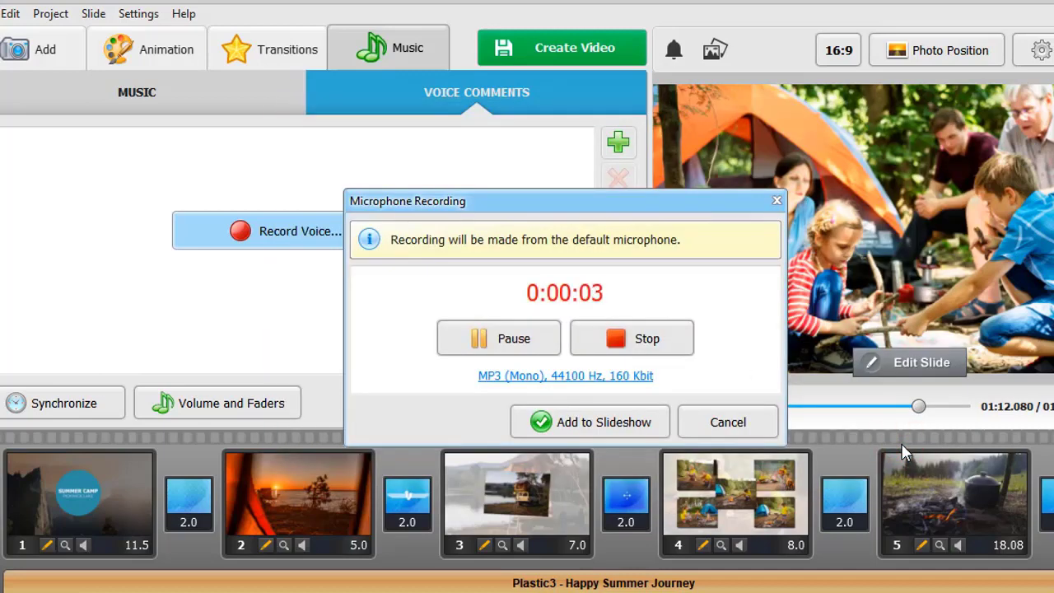
{"action": "left_click", "coordinate": [650, 338]}
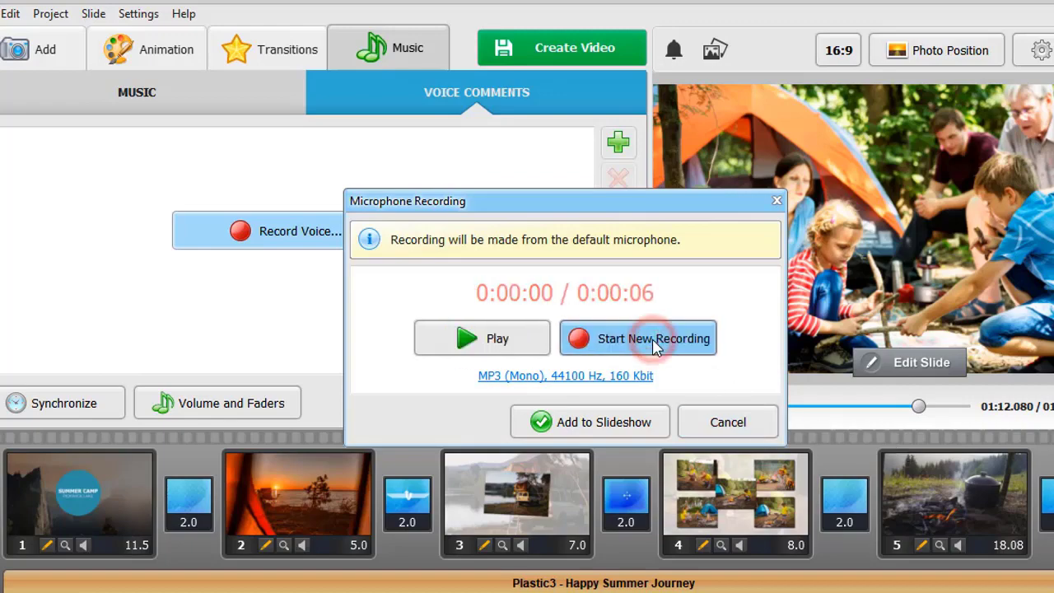
{"action": "left_click", "coordinate": [606, 423]}
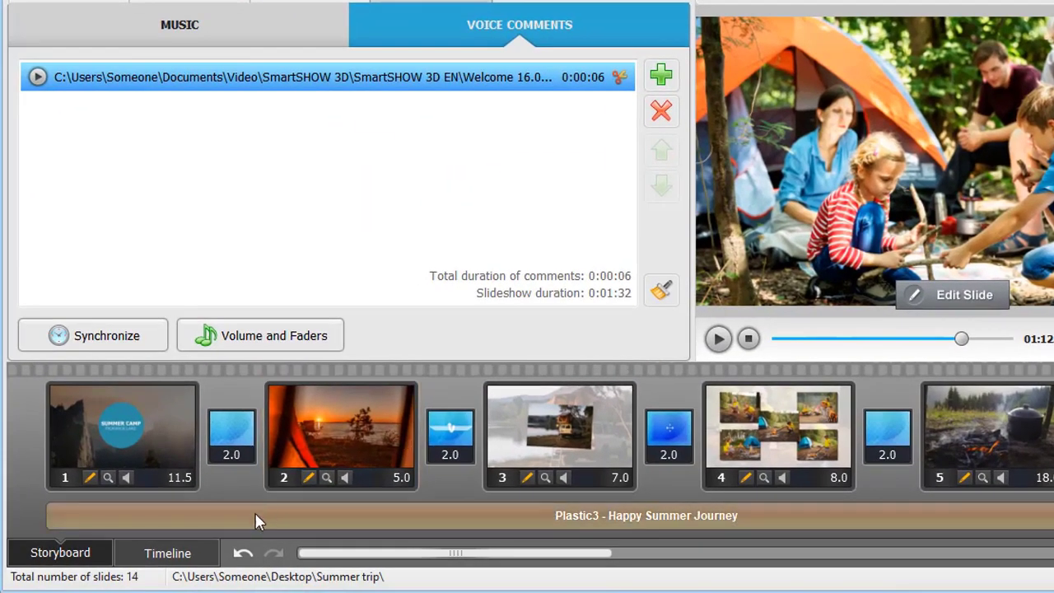
- On the timeline, move the voice clip later and add a first volume point to the music
{"action": "left_click", "coordinate": [183, 560]}
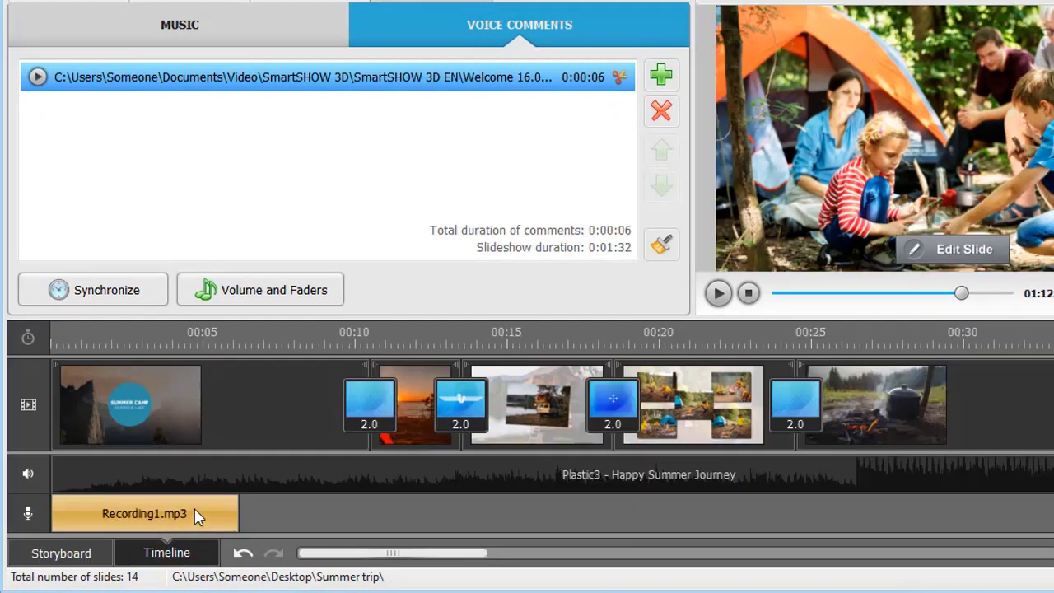
{"action": "left_click_drag", "start_coordinate": [196, 515], "coordinate": [602, 536]}
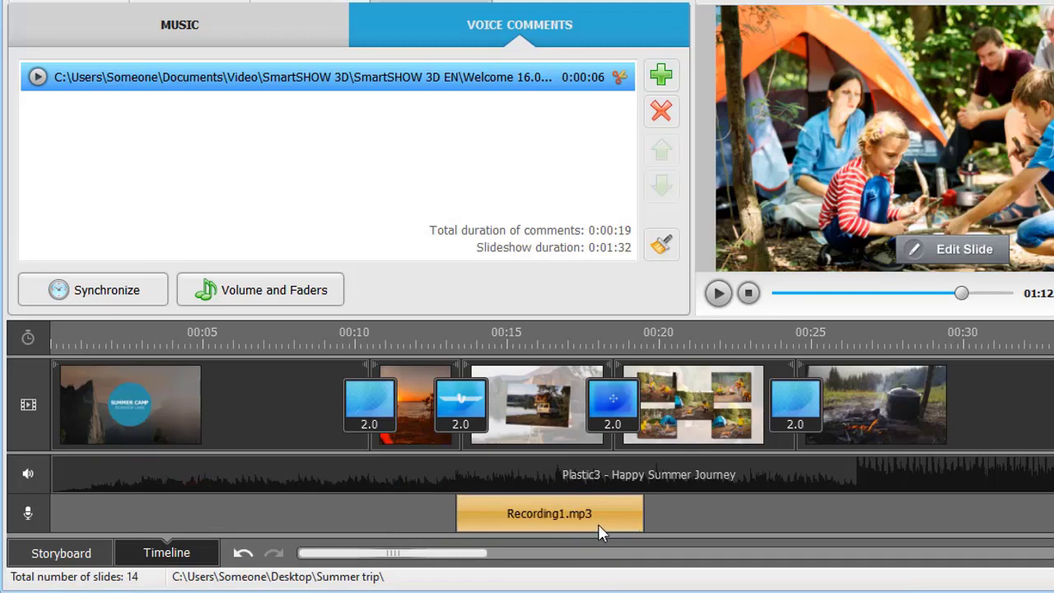
{"action": "left_click", "coordinate": [469, 475]}
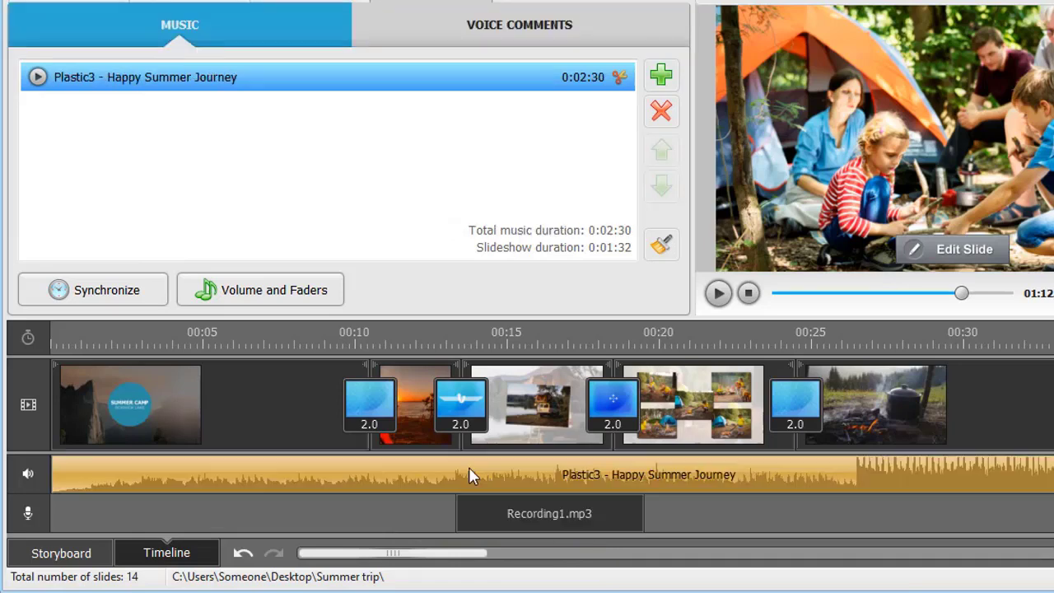
{"action": "right_click", "coordinate": [469, 475]}
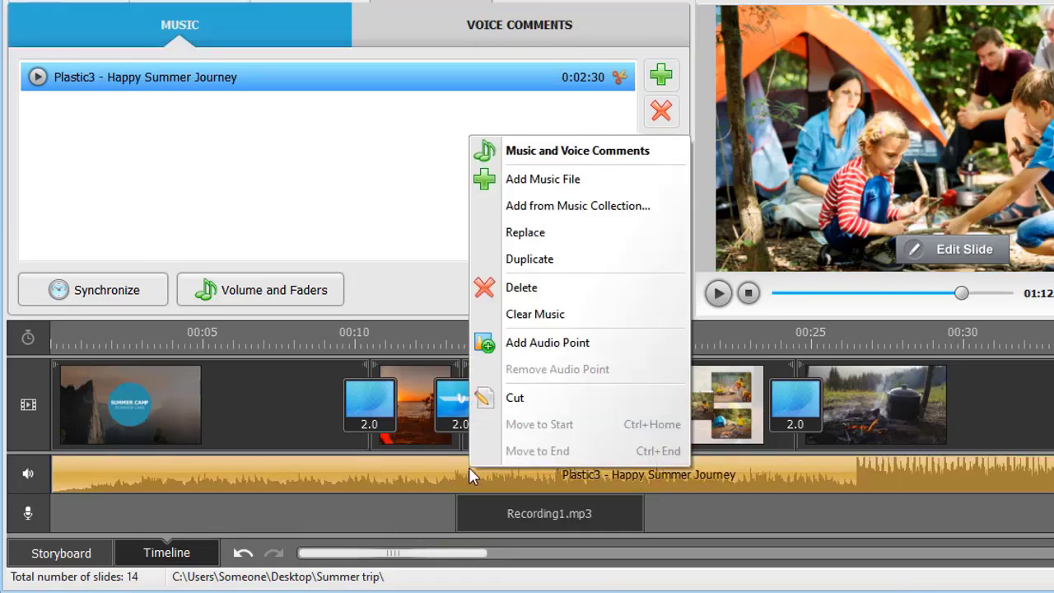
{"action": "left_click", "coordinate": [529, 343]}
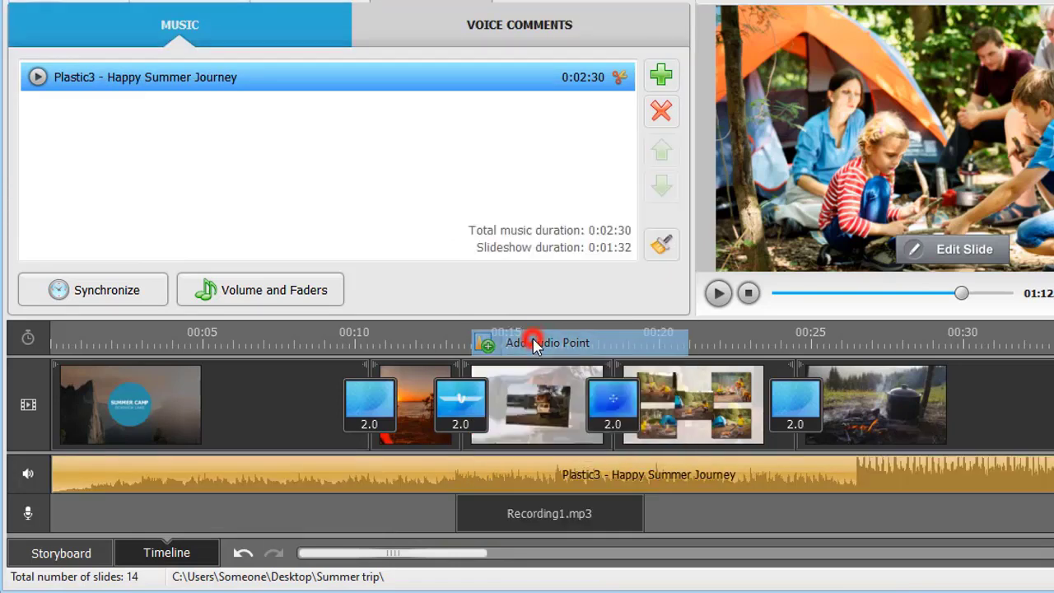
- Add two more music volume points and pull the middle one down
{"action": "right_click", "coordinate": [638, 478]}
{"action": "left_click", "coordinate": [682, 355]}
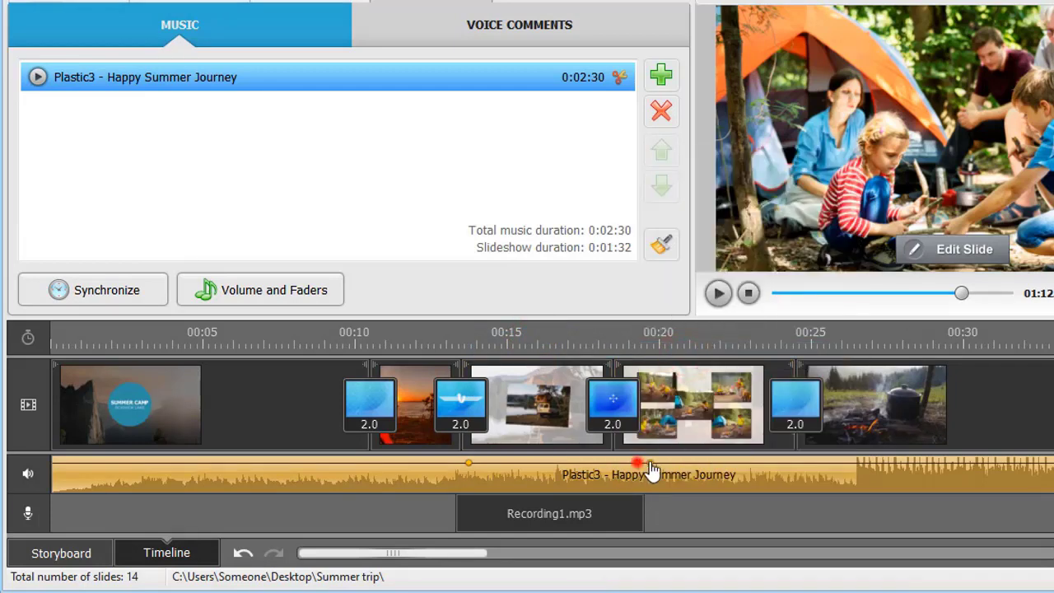
{"action": "right_click", "coordinate": [698, 468]}
{"action": "left_click", "coordinate": [697, 340]}
{"action": "left_click_drag", "start_coordinate": [640, 463], "coordinate": [642, 489]}
- Add a volume point before the voice comment and lower the music under Recording1.mp3
{"action": "right_click", "coordinate": [412, 466]}
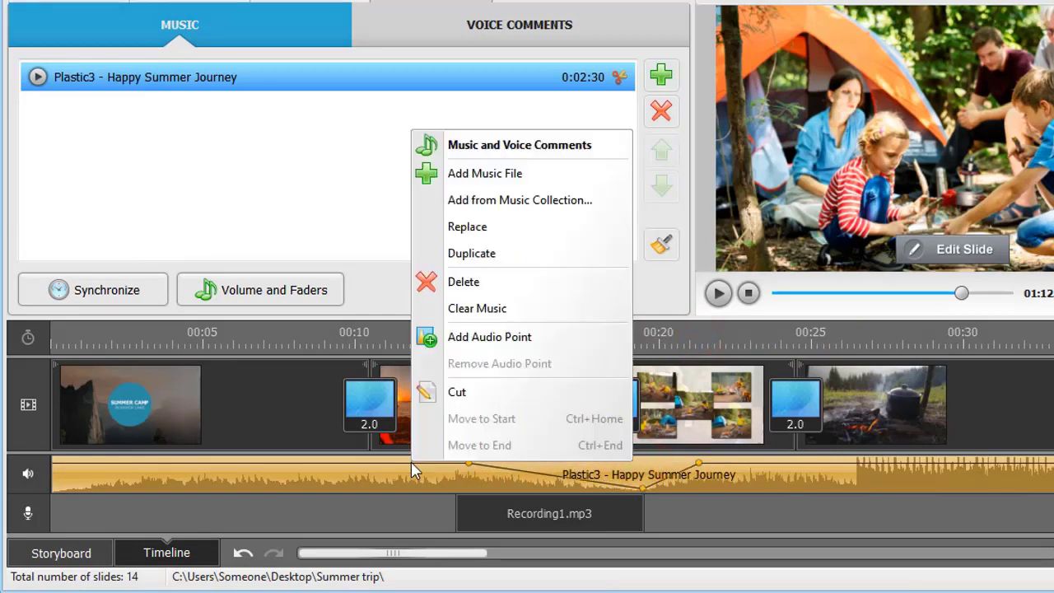
{"action": "left_click", "coordinate": [453, 337]}
{"action": "left_click_drag", "start_coordinate": [468, 464], "coordinate": [459, 492]}
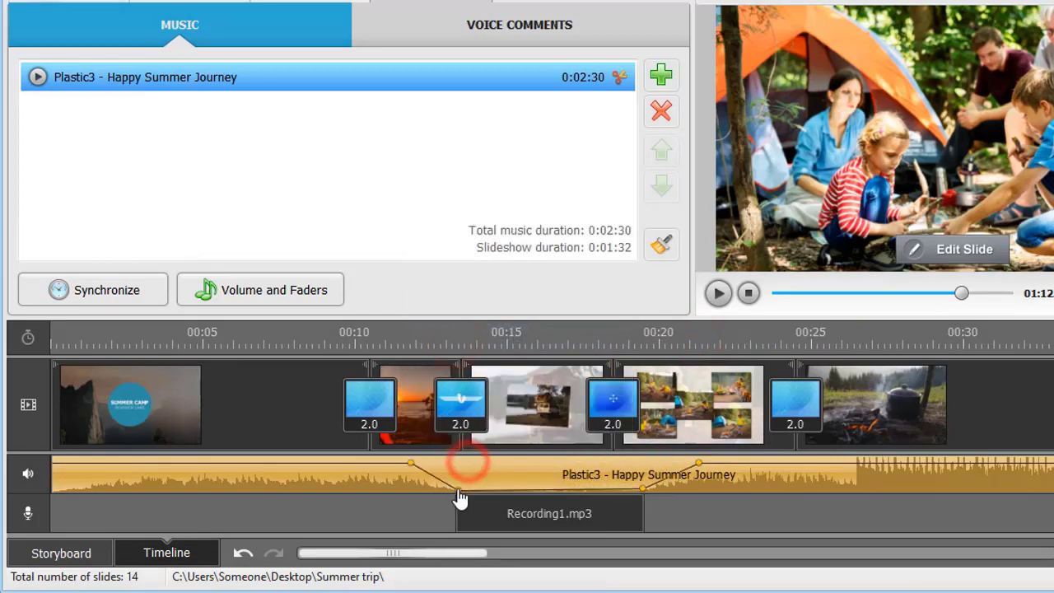
{"action": "left_click", "coordinate": [642, 491]}
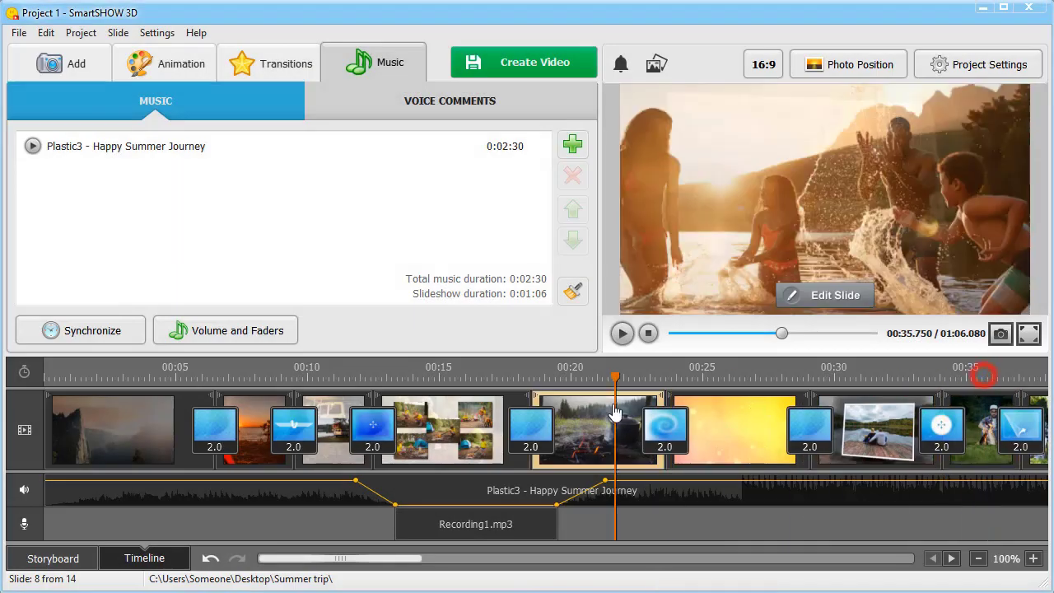
- Play the slideshow preview from the beginning, then pause it
{"action": "left_click", "coordinate": [48, 372]}
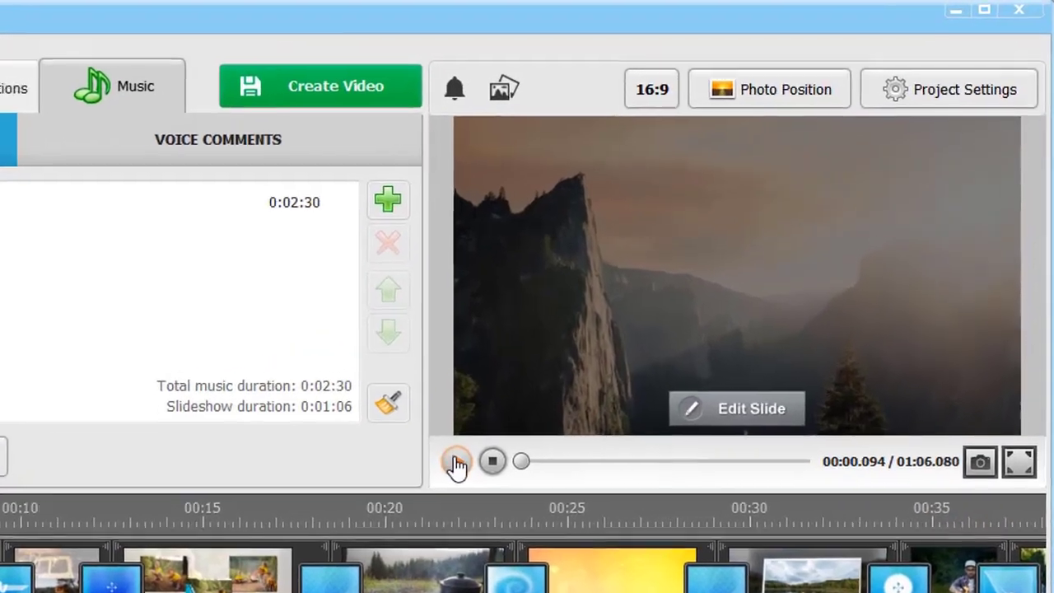
{"action": "left_click", "coordinate": [599, 351]}
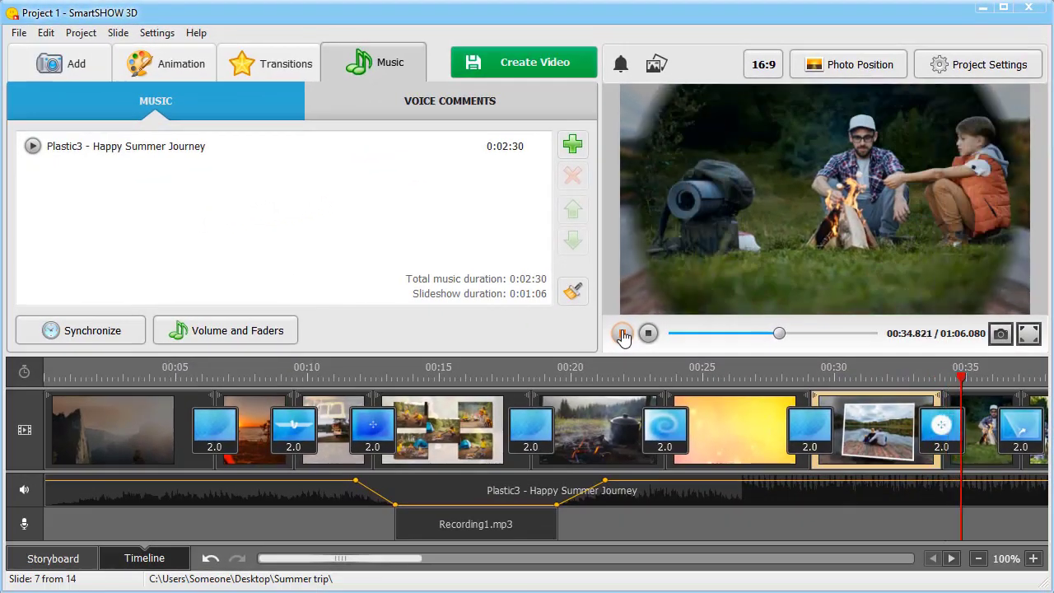
{"action": "left_click", "coordinate": [623, 333]}
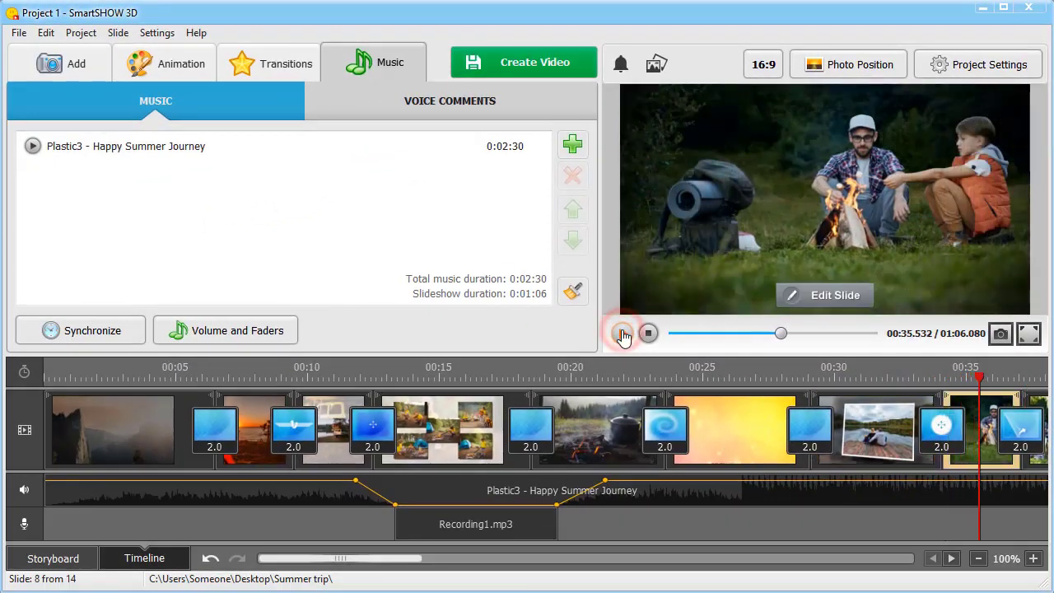
- In Create Video, browse the Apple, Samsung and other phone presets, then go back
{"action": "left_click", "coordinate": [502, 73]}
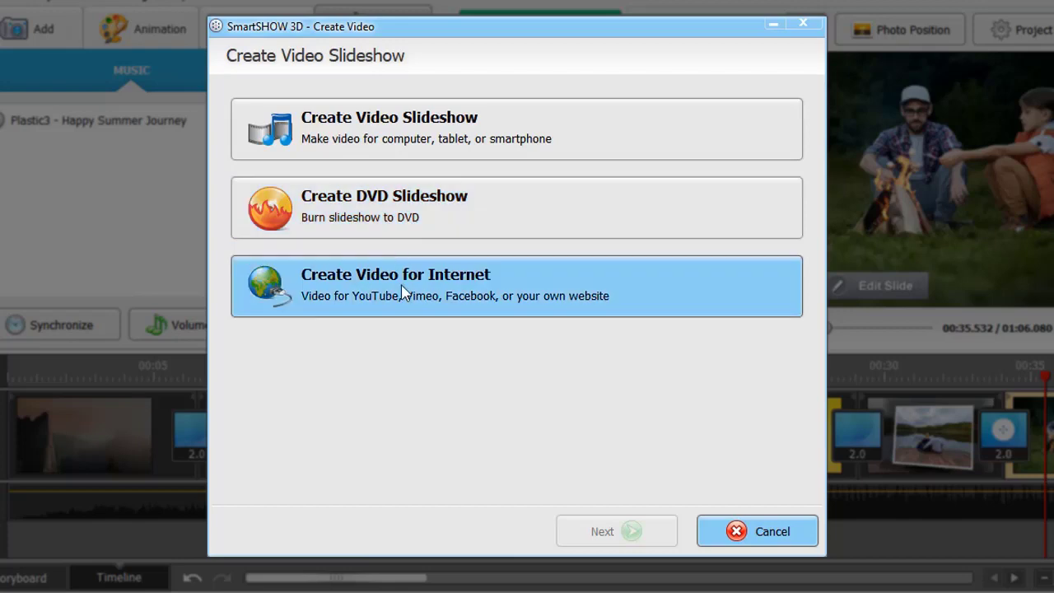
{"action": "left_click", "coordinate": [399, 136]}
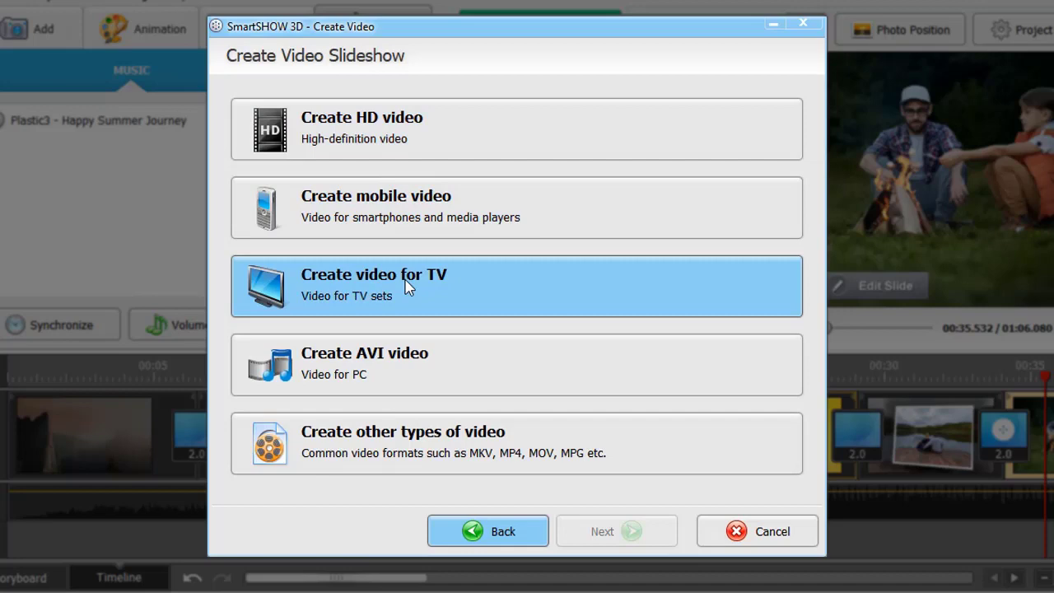
{"action": "left_click", "coordinate": [414, 215]}
{"action": "left_click", "coordinate": [411, 221]}
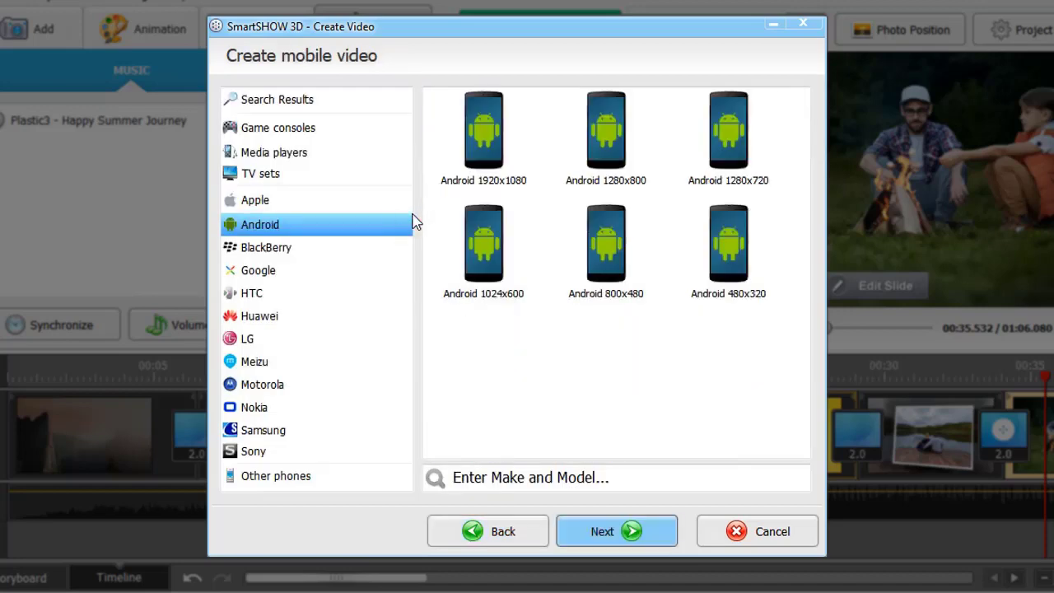
{"action": "left_click", "coordinate": [387, 210]}
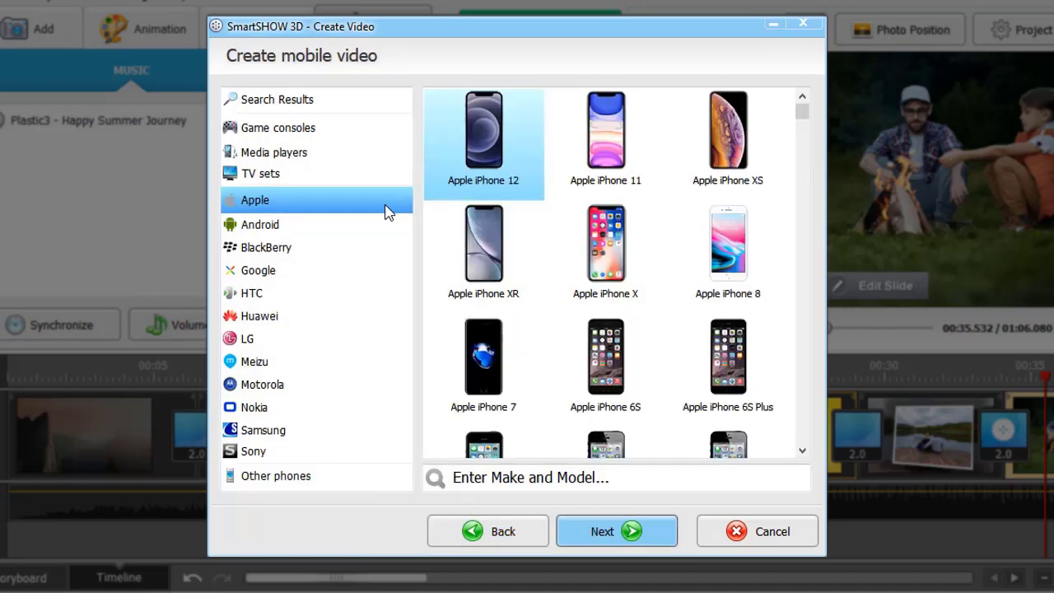
{"action": "left_click", "coordinate": [278, 433]}
{"action": "left_click", "coordinate": [279, 476]}
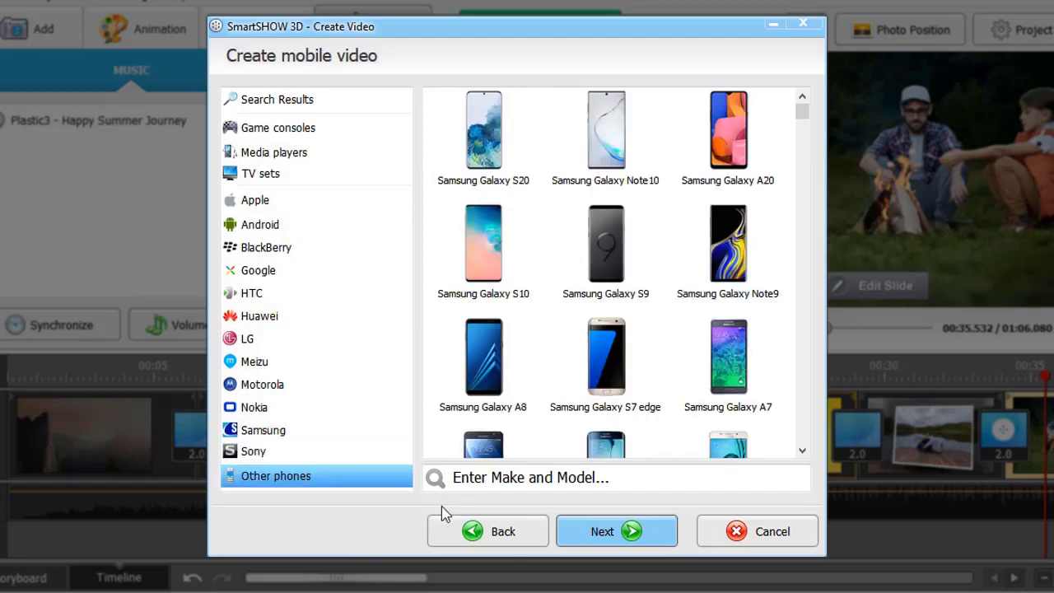
{"action": "left_click", "coordinate": [480, 532]}
{"action": "left_click", "coordinate": [478, 532]}
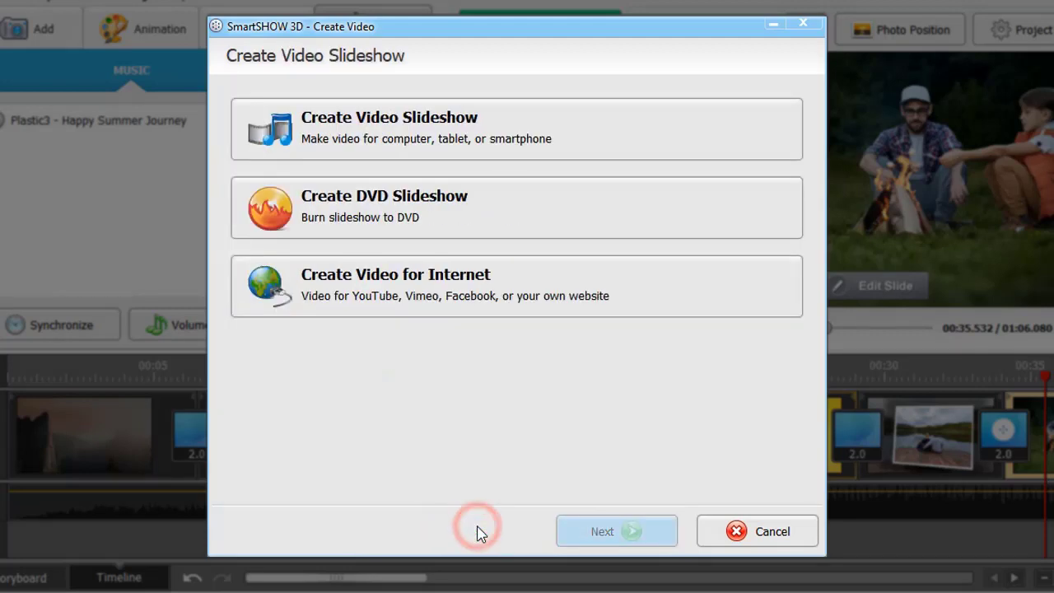
- Look at the DVD slideshow Cinema menu template, then return to the first page
{"action": "left_click", "coordinate": [365, 218]}
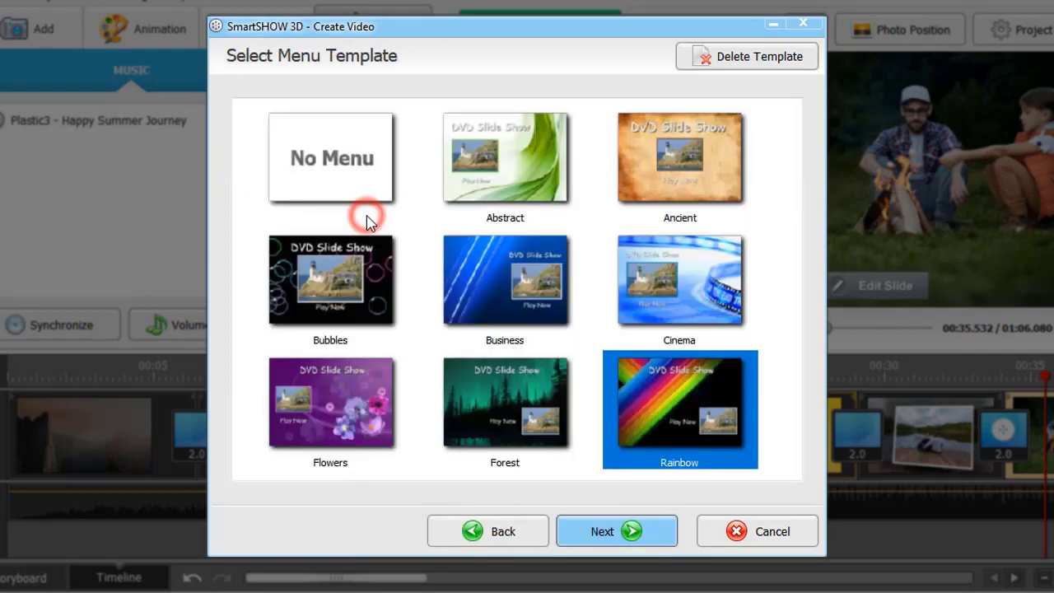
{"action": "left_click", "coordinate": [660, 288]}
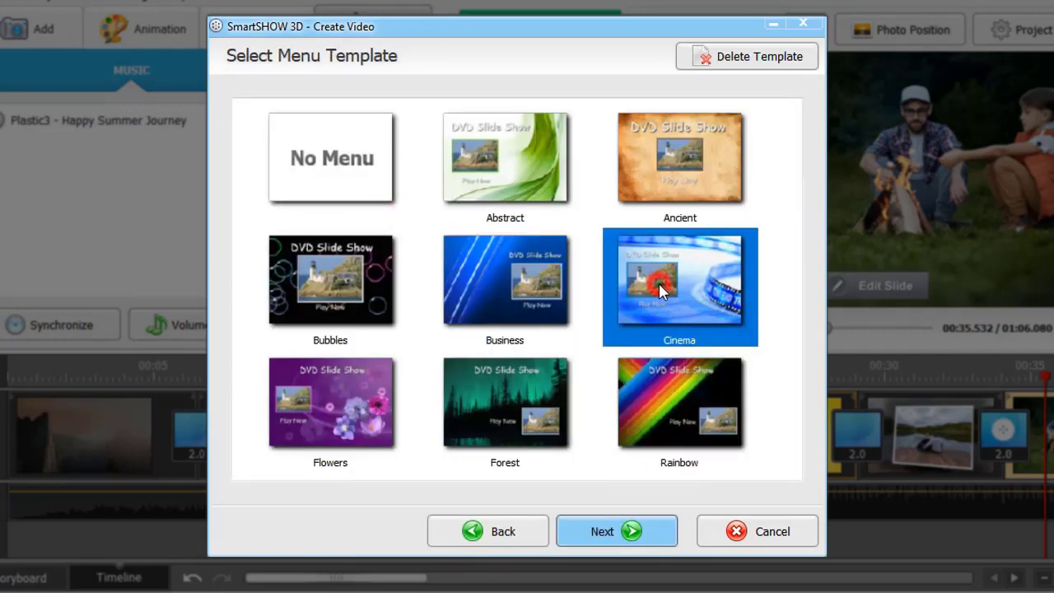
{"action": "left_click", "coordinate": [605, 531]}
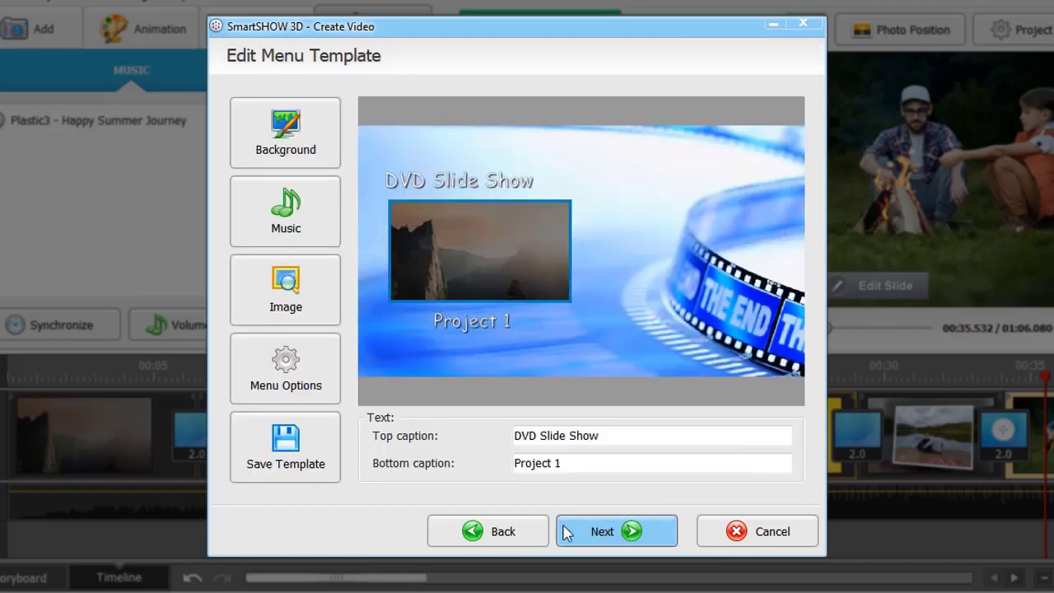
{"action": "left_click", "coordinate": [506, 532]}
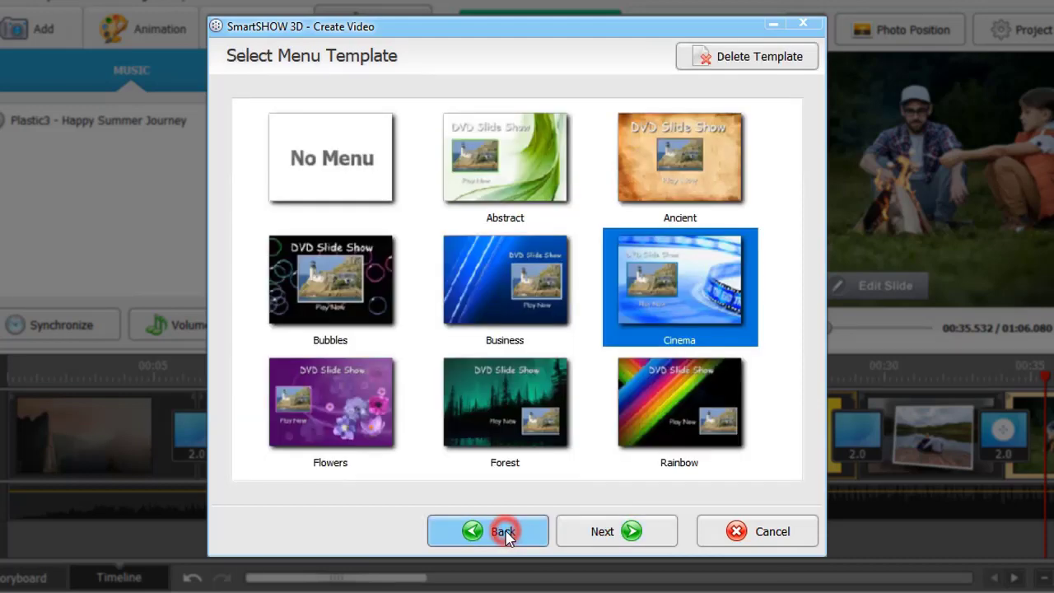
{"action": "left_click", "coordinate": [506, 534]}
- For Internet video, compare site presets and pick YouTube HD 720p (1280x720, 5000 Kbit)
{"action": "left_click", "coordinate": [439, 287]}
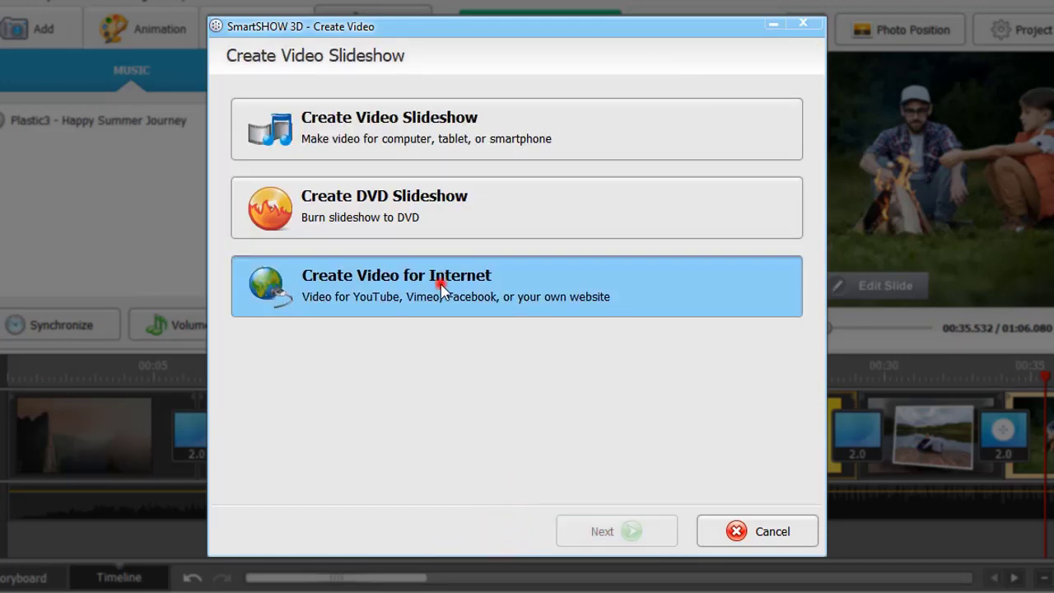
{"action": "left_click", "coordinate": [442, 123]}
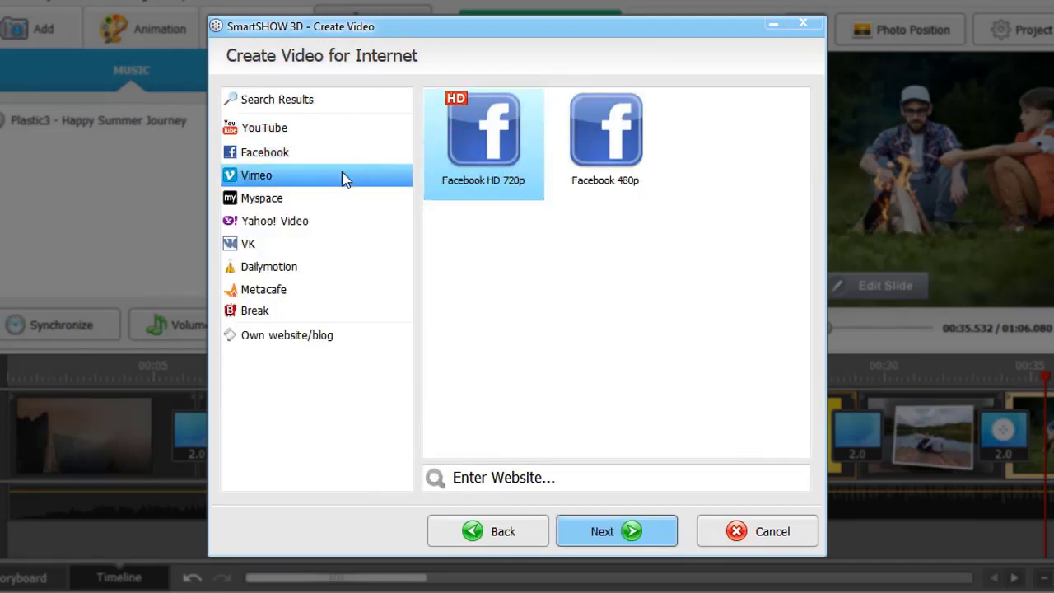
{"action": "left_click", "coordinate": [318, 201]}
{"action": "left_click", "coordinate": [311, 222]}
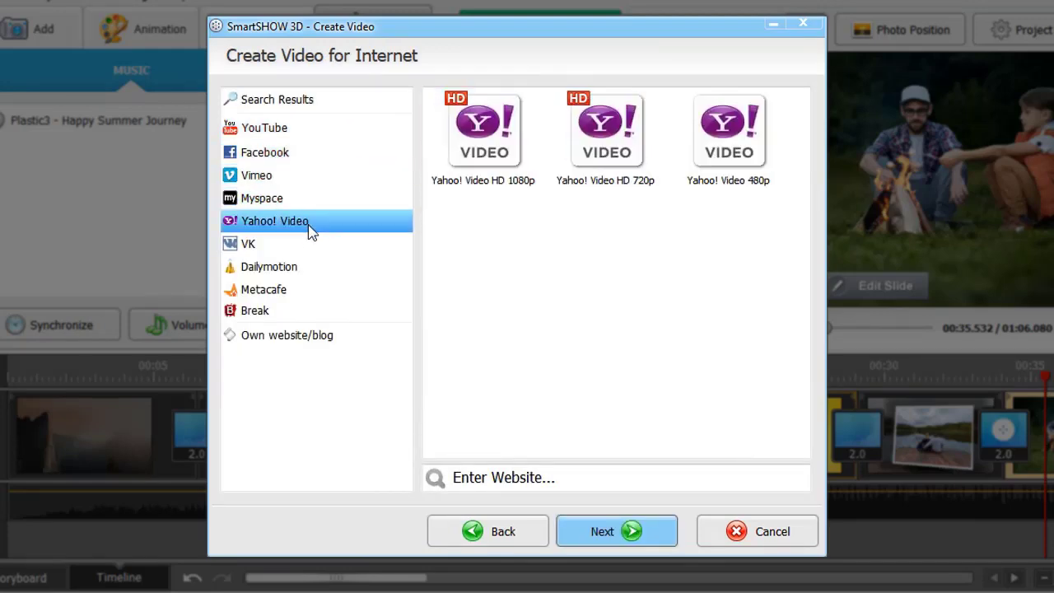
{"action": "left_click", "coordinate": [311, 134]}
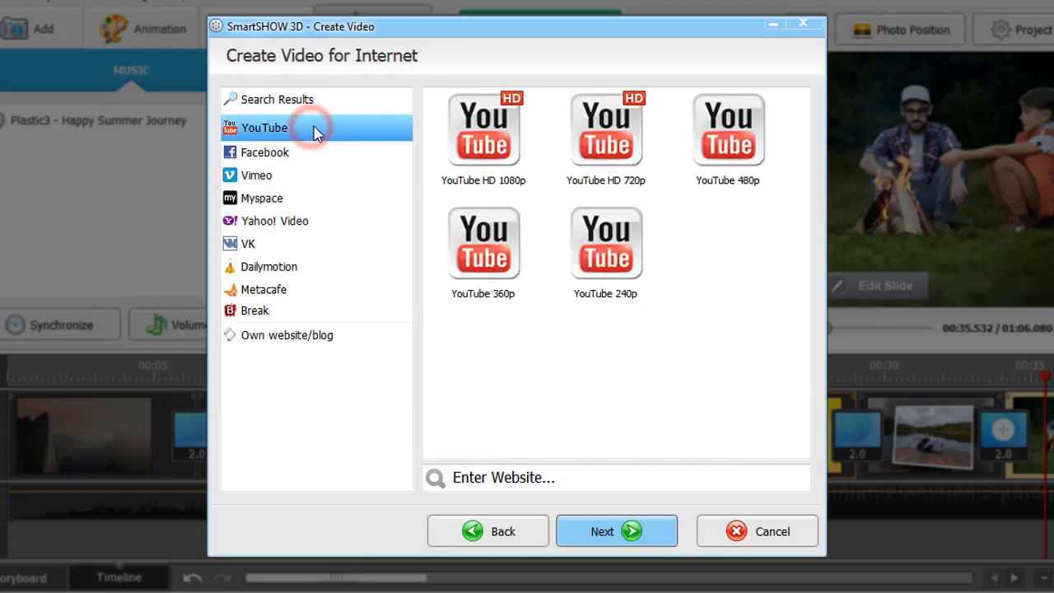
{"action": "left_click", "coordinate": [609, 140]}
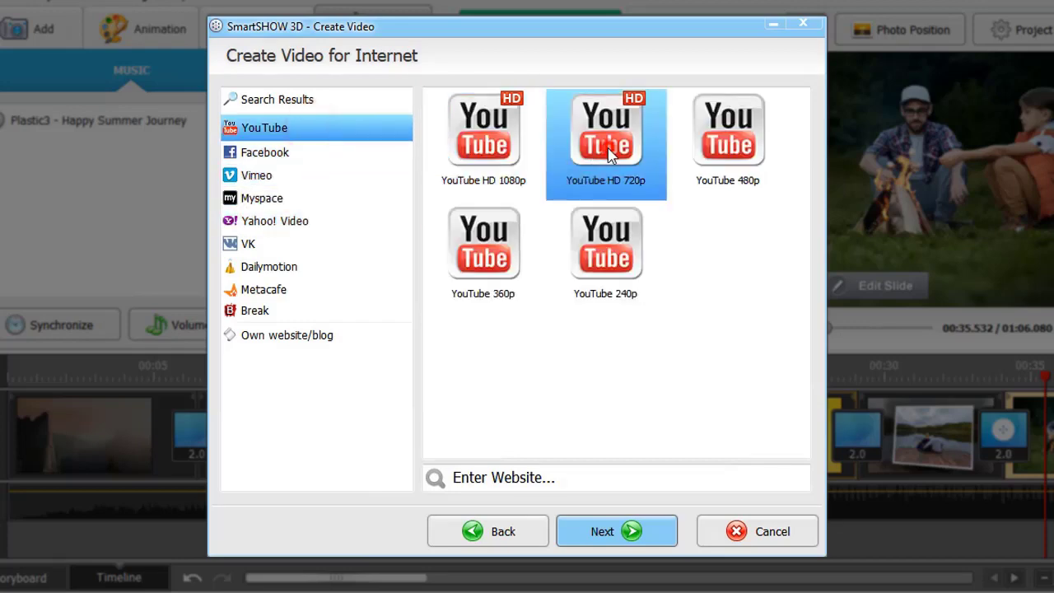
{"action": "left_click", "coordinate": [605, 531]}
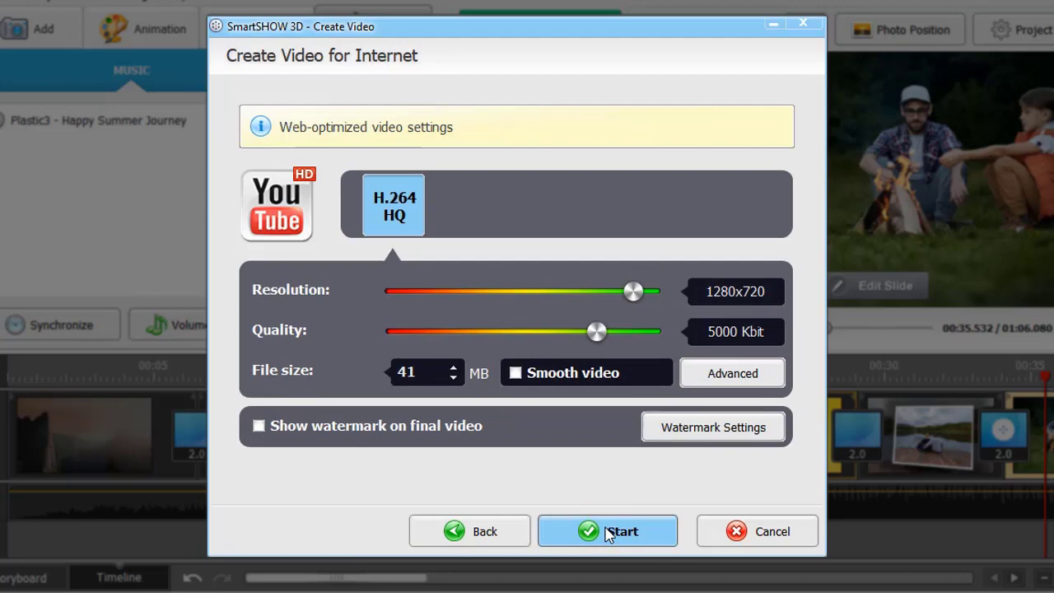